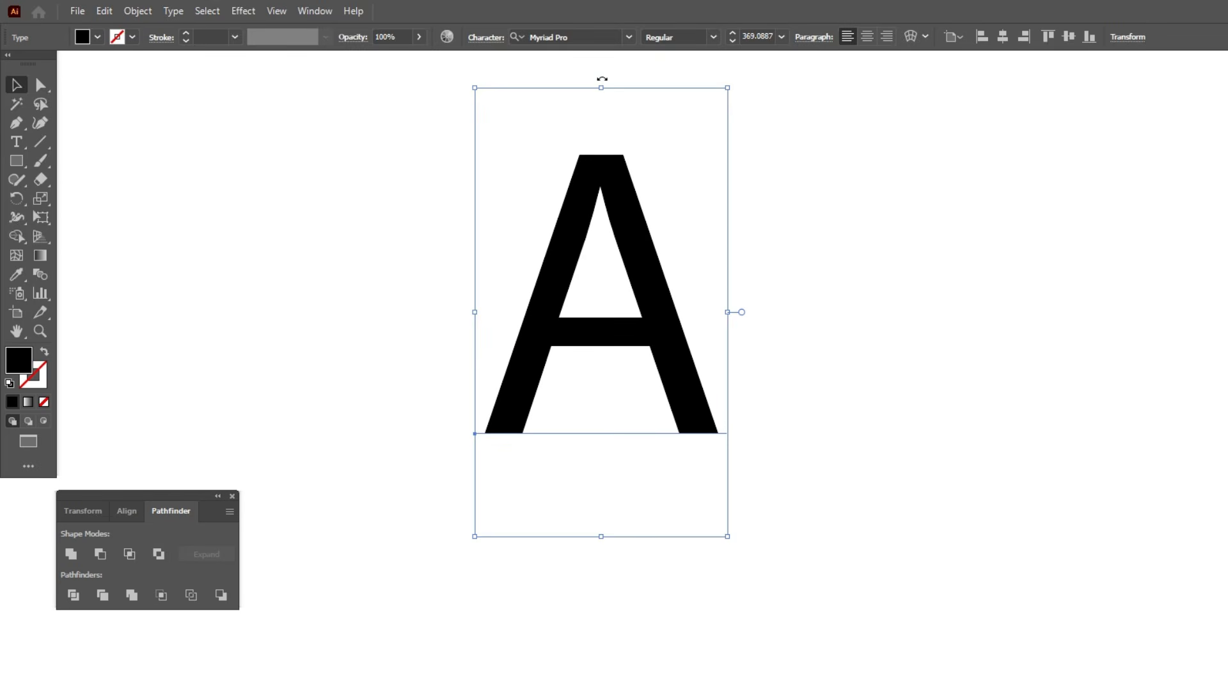
Change the letter A's font to Book Antiqua Regular and convert the letter to outlines.
left_click(563, 36)
type("Book Antiqua")
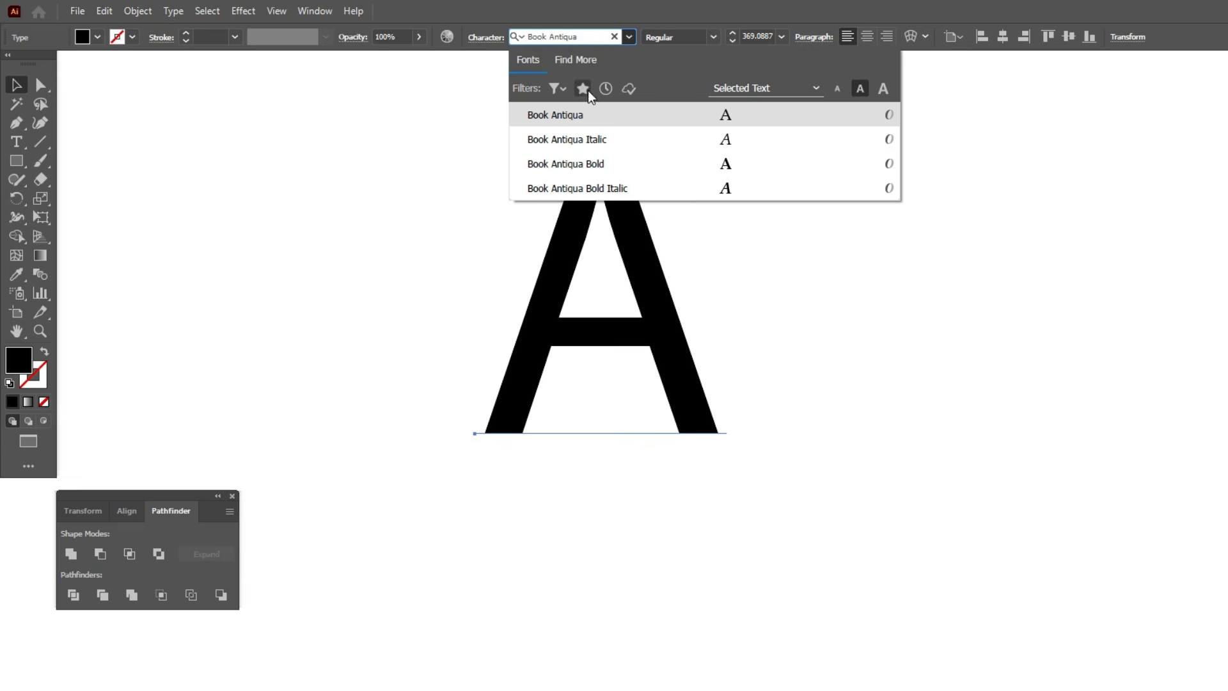
left_click(585, 115)
left_click_drag(631, 179, 634, 200)
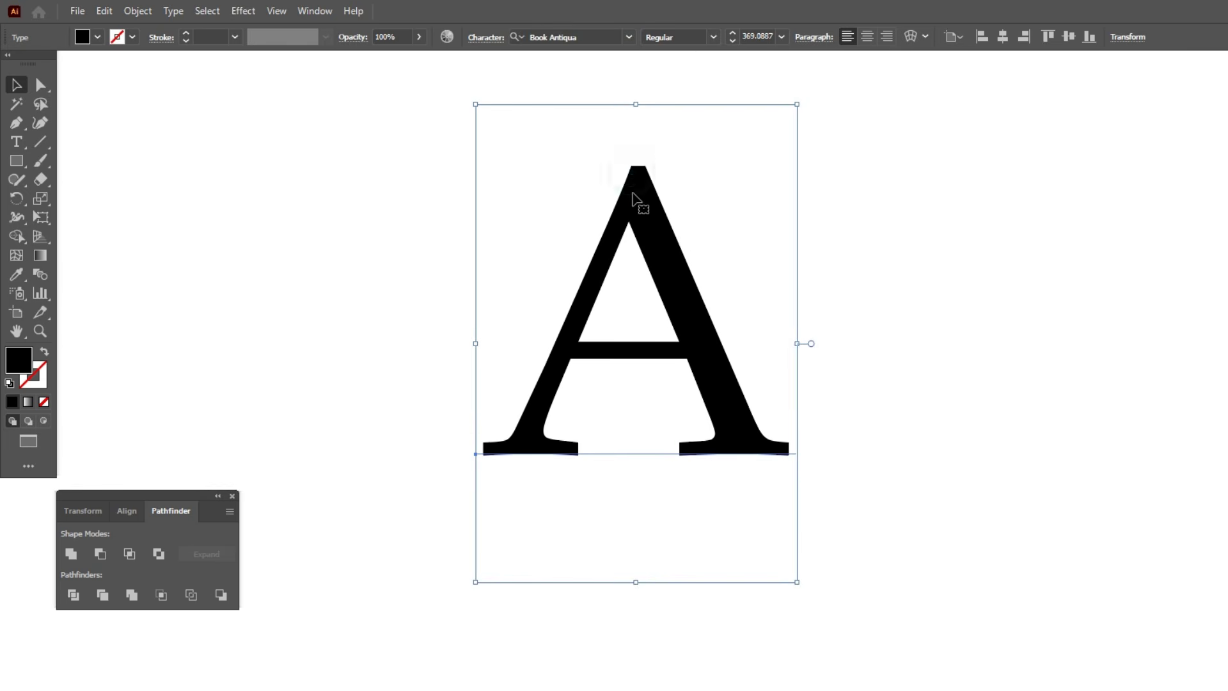
right_click(633, 199)
left_click(682, 327)
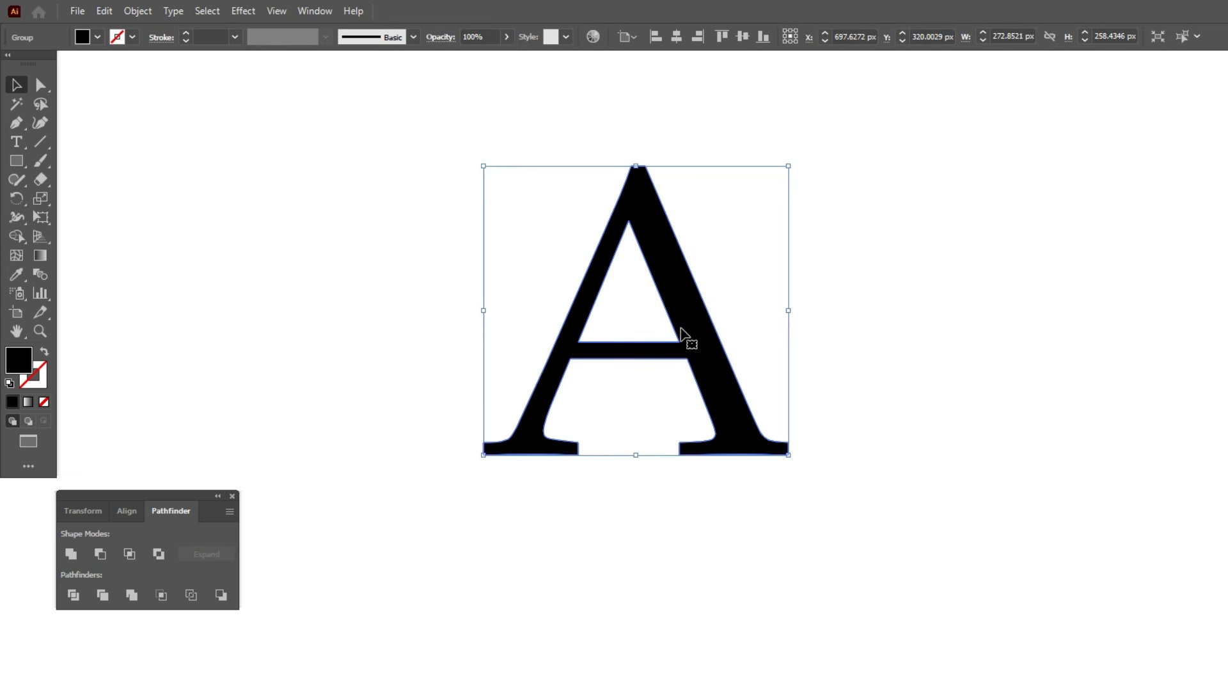
left_click(920, 193)
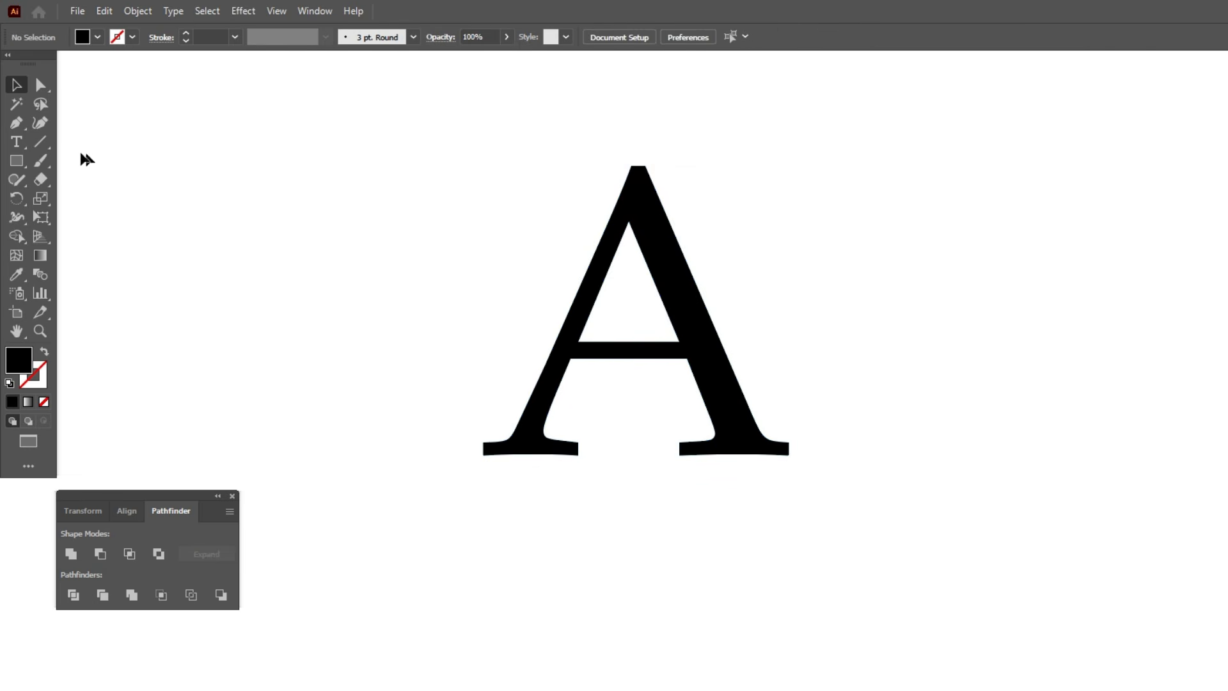
Draw lines from the inner apex to the crossbar's two lower corners and cut out the crossbar with the Shape Builder.
left_click(41, 141)
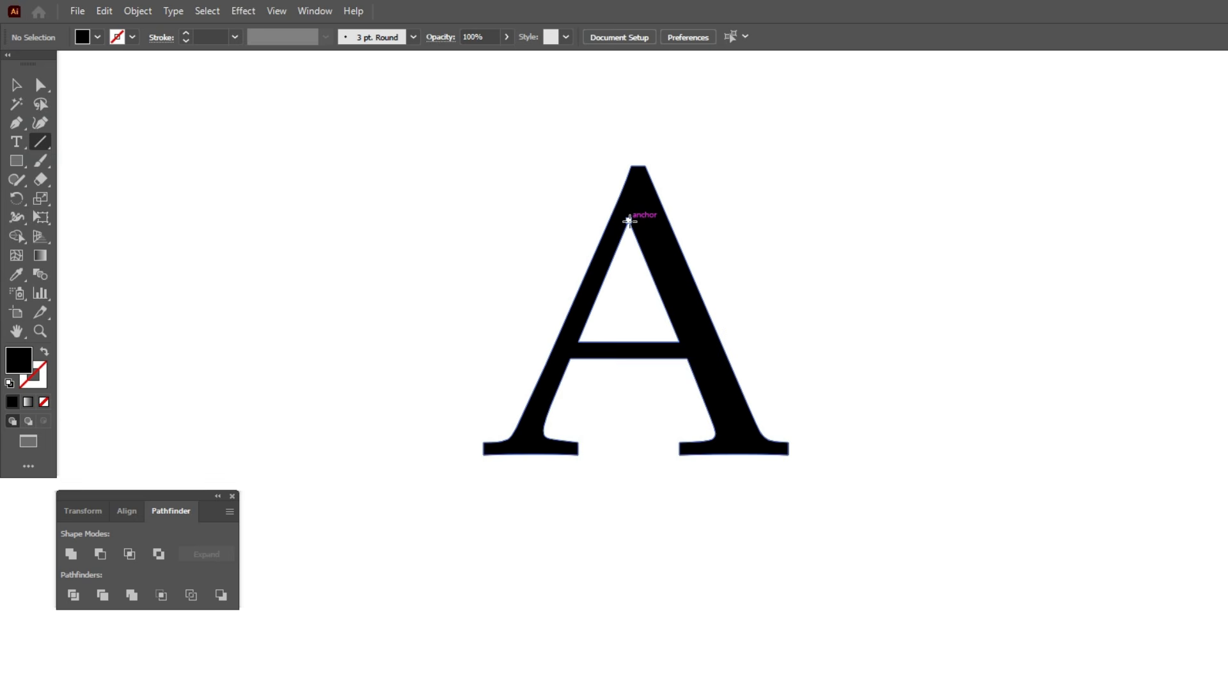
left_click_drag(629, 220, 571, 358)
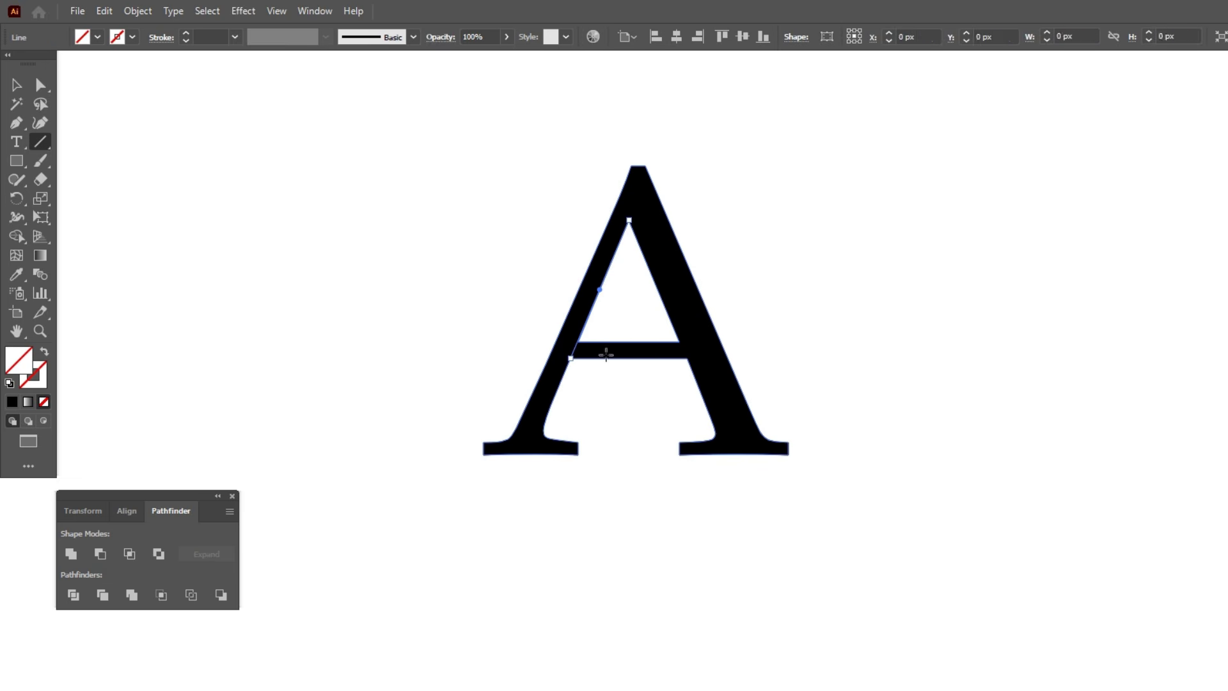
left_click_drag(688, 358, 630, 220)
left_click(24, 91)
left_click_drag(255, 180, 837, 450)
left_click(20, 236)
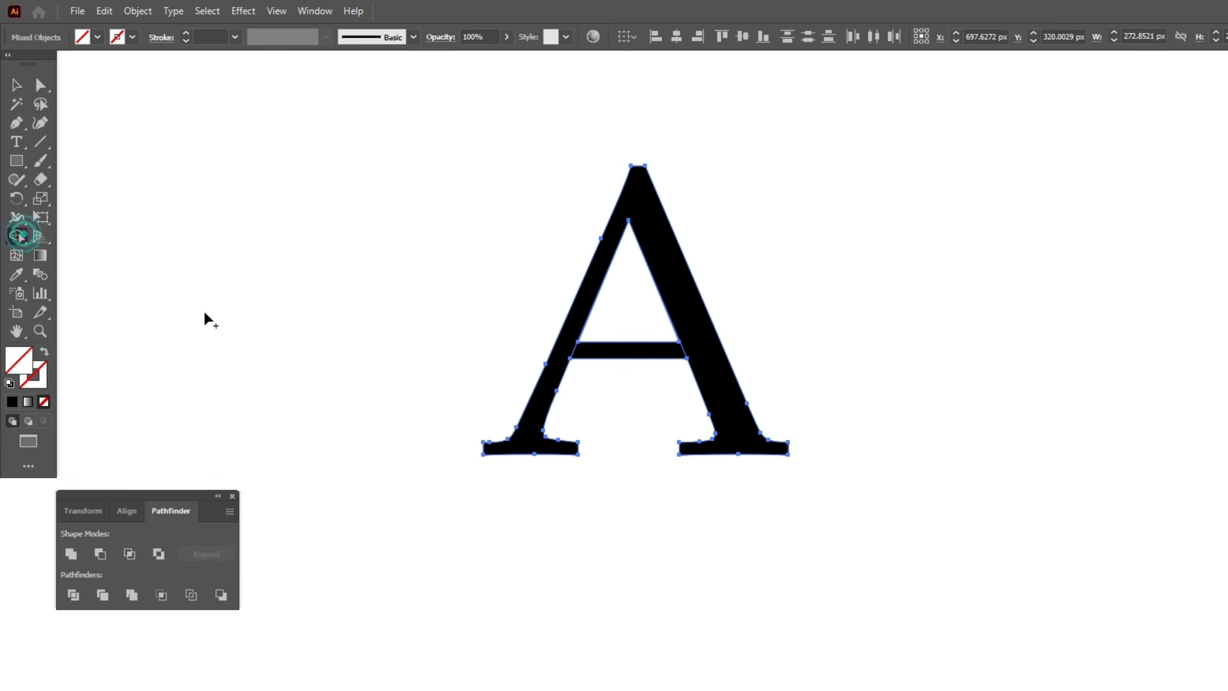
left_click(630, 351, "alt")
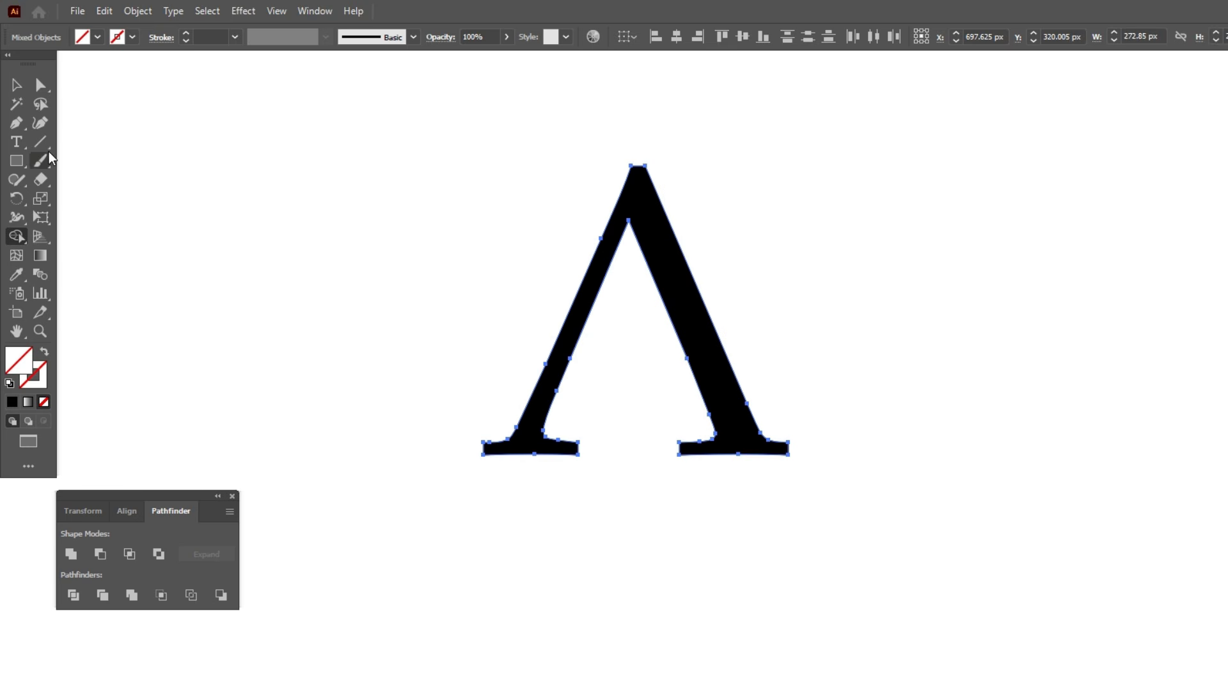
Draw a horizontal line about 420 px long through both serifs and remove the serif parts below it with the Shape Builder.
key("backslash")
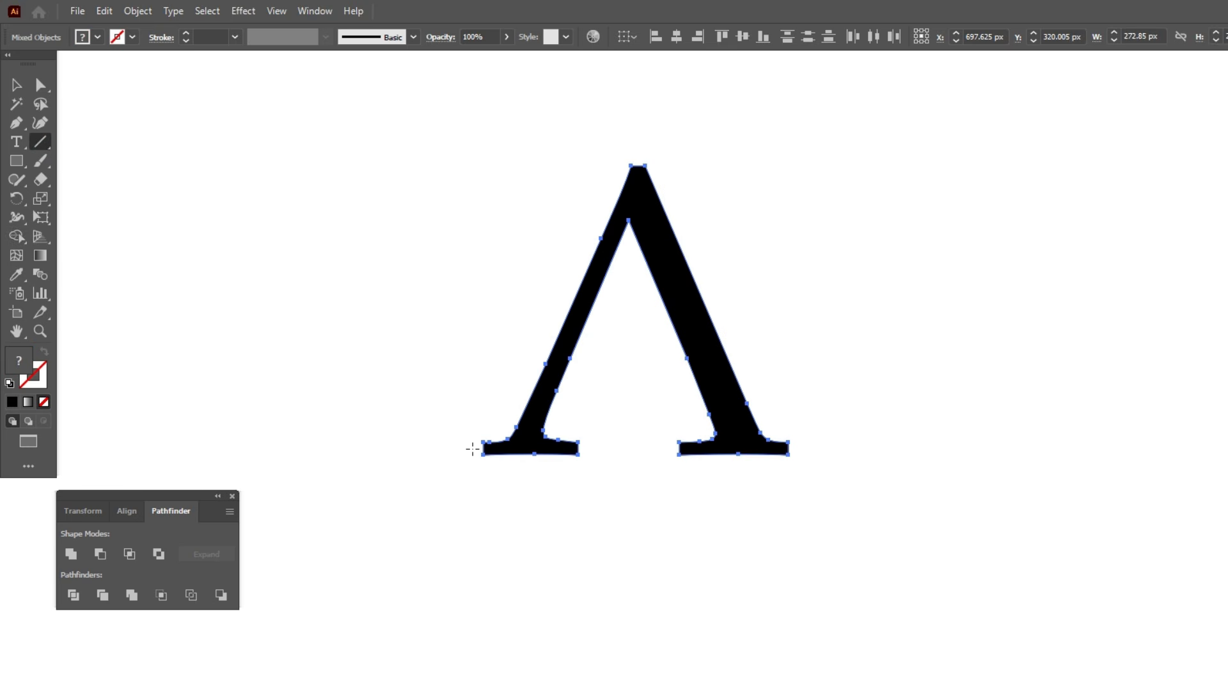
left_click_drag(473, 449, 943, 449)
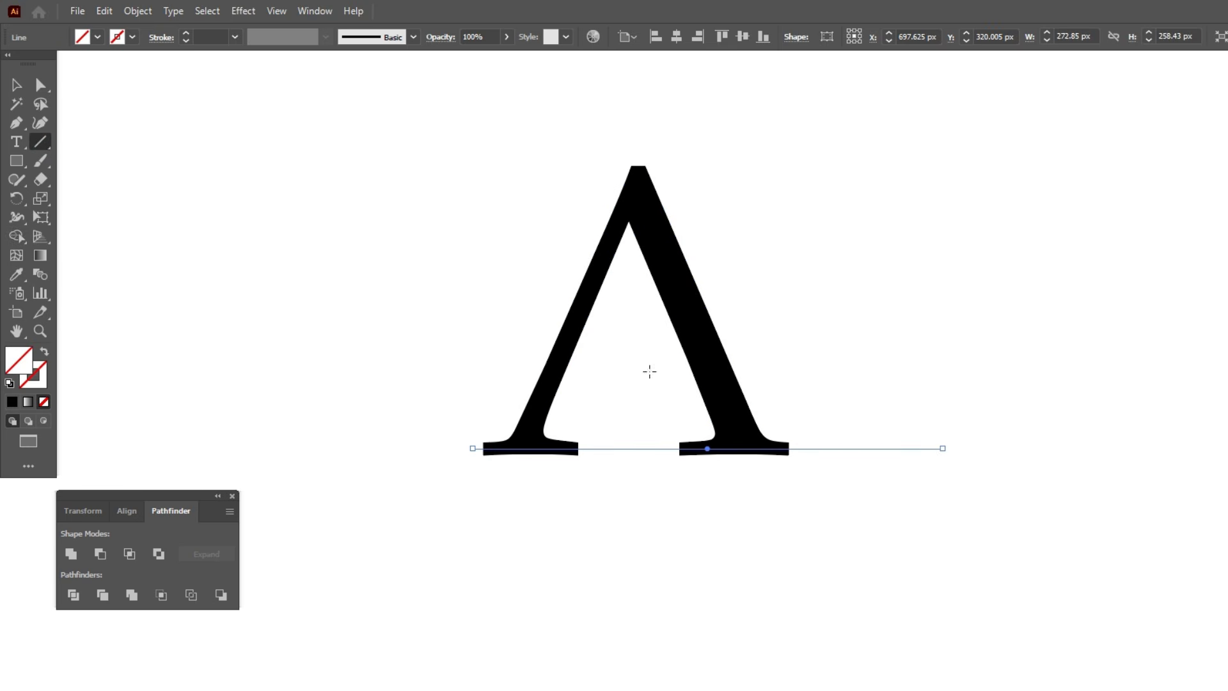
left_click(19, 89)
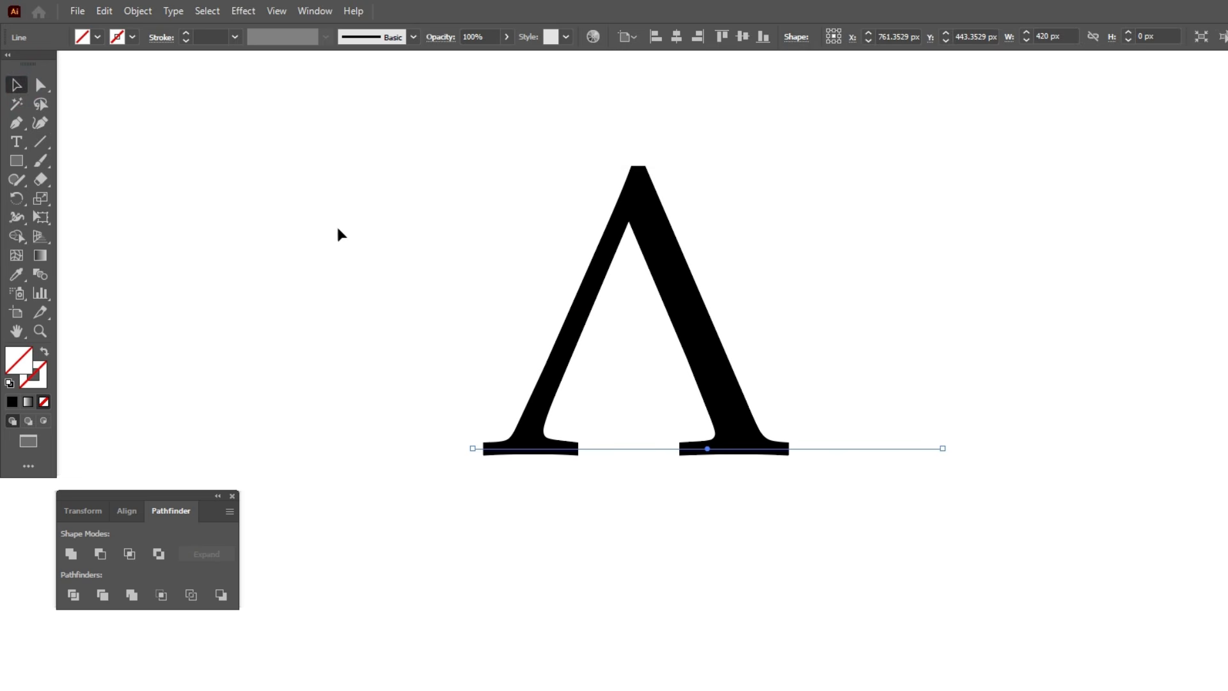
left_click_drag(433, 298, 851, 561)
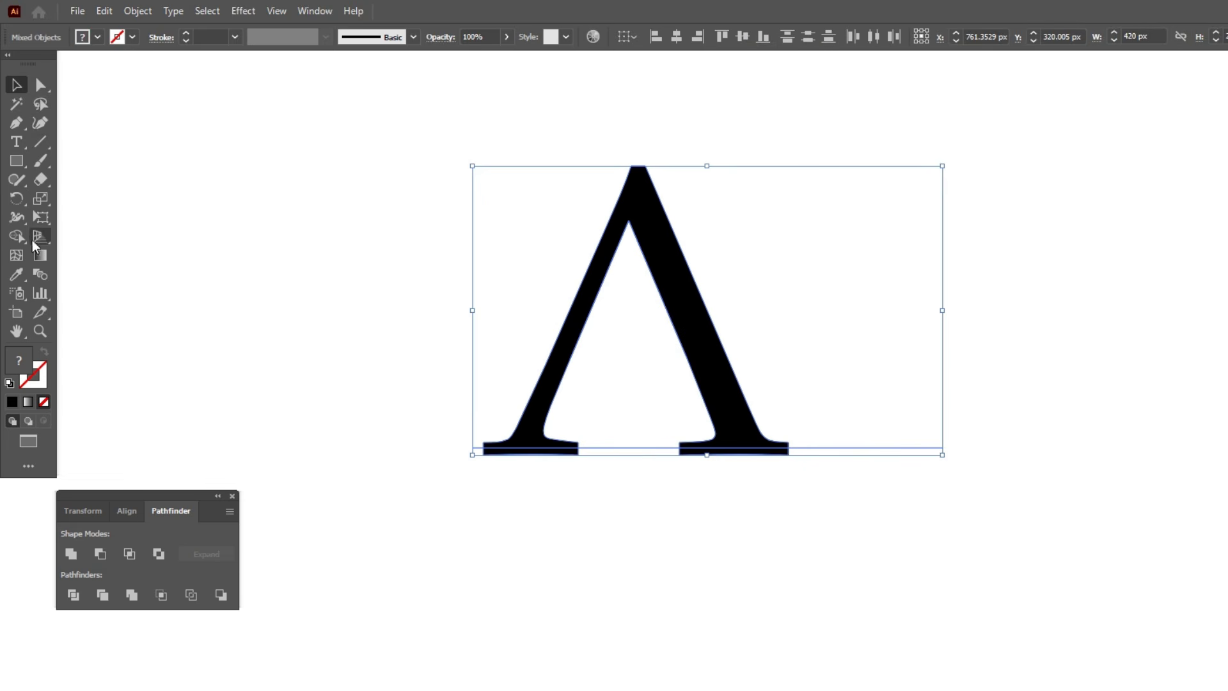
left_click(16, 236)
left_click_drag(564, 451, 605, 447)
left_click(824, 447, "alt")
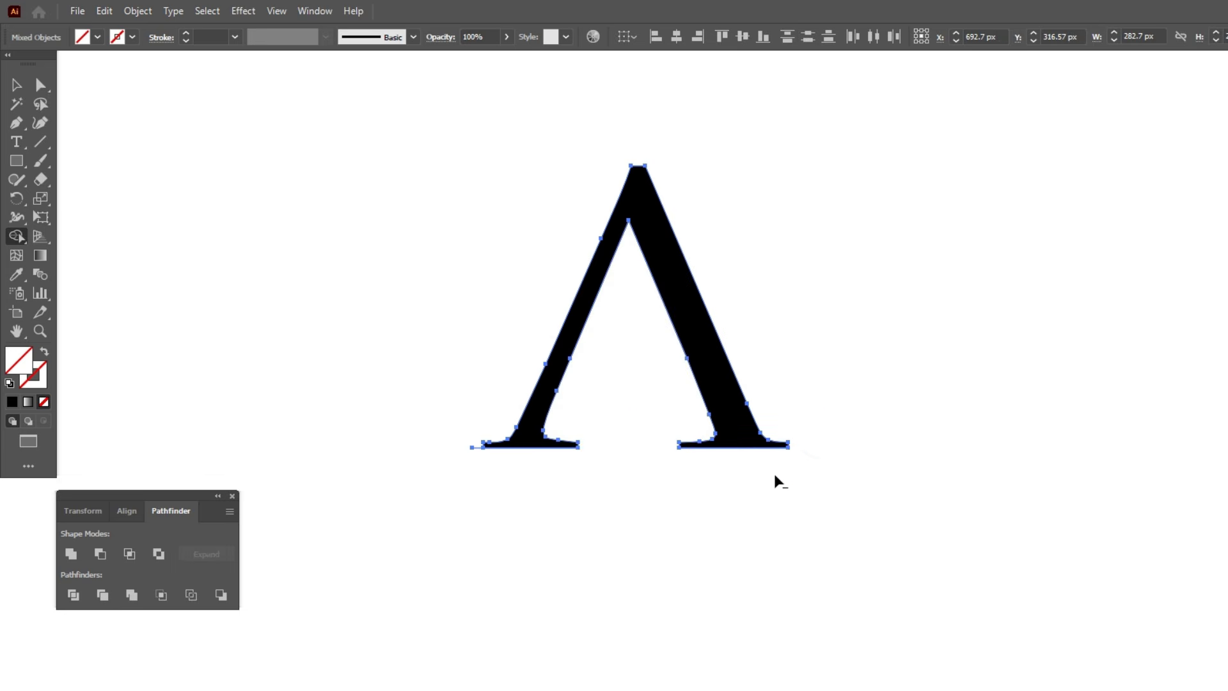
Move the trimmed letter slightly to the left.
left_click(17, 85)
left_click(200, 204)
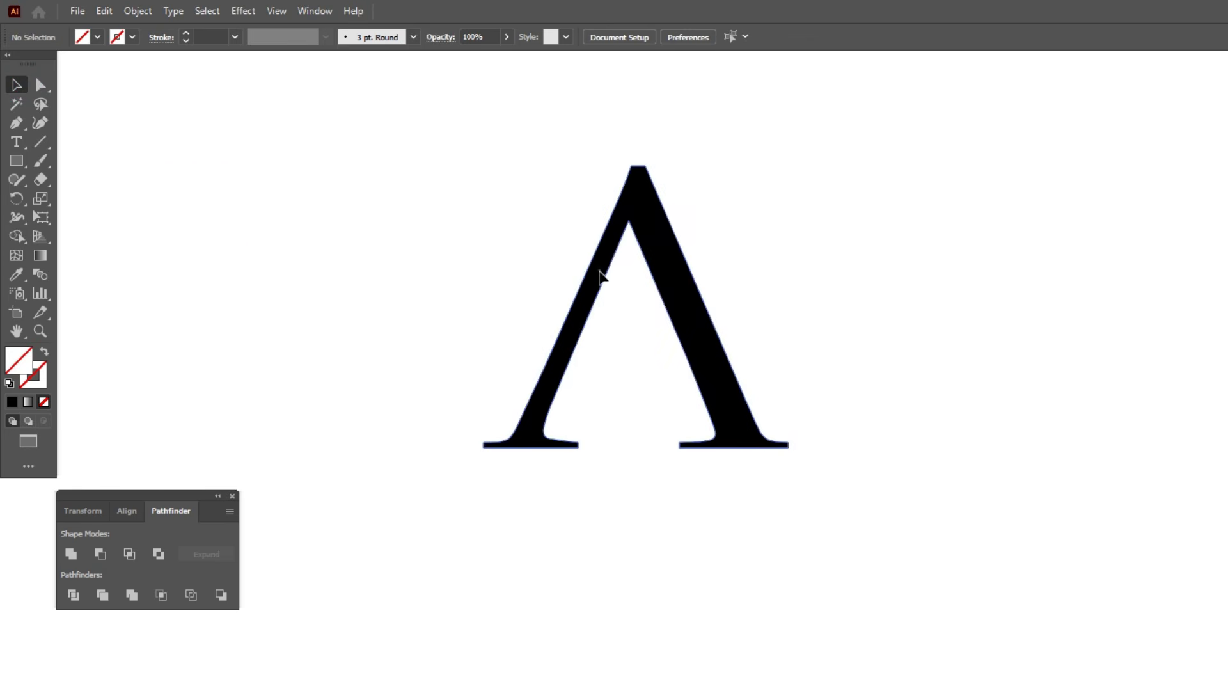
left_click_drag(603, 273, 584, 271)
left_click(361, 198)
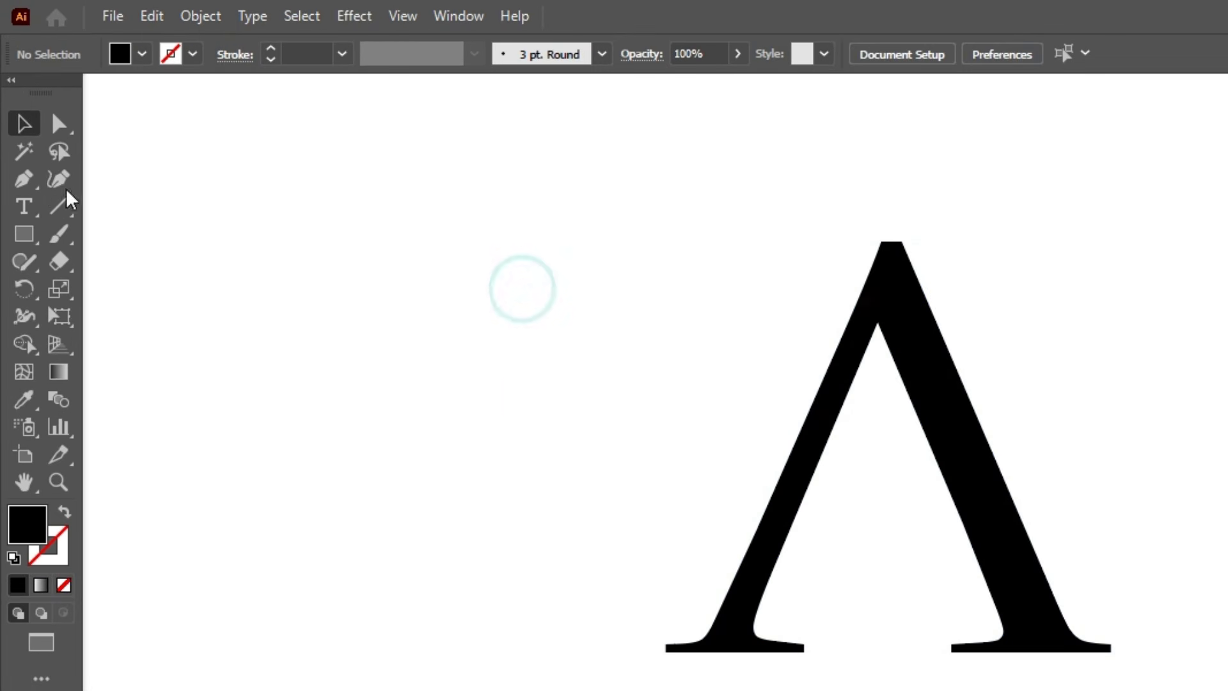
Draw an S-shaped Pen path about 385 by 78 px across the letter, with a black stroke and no fill.
left_click(27, 180)
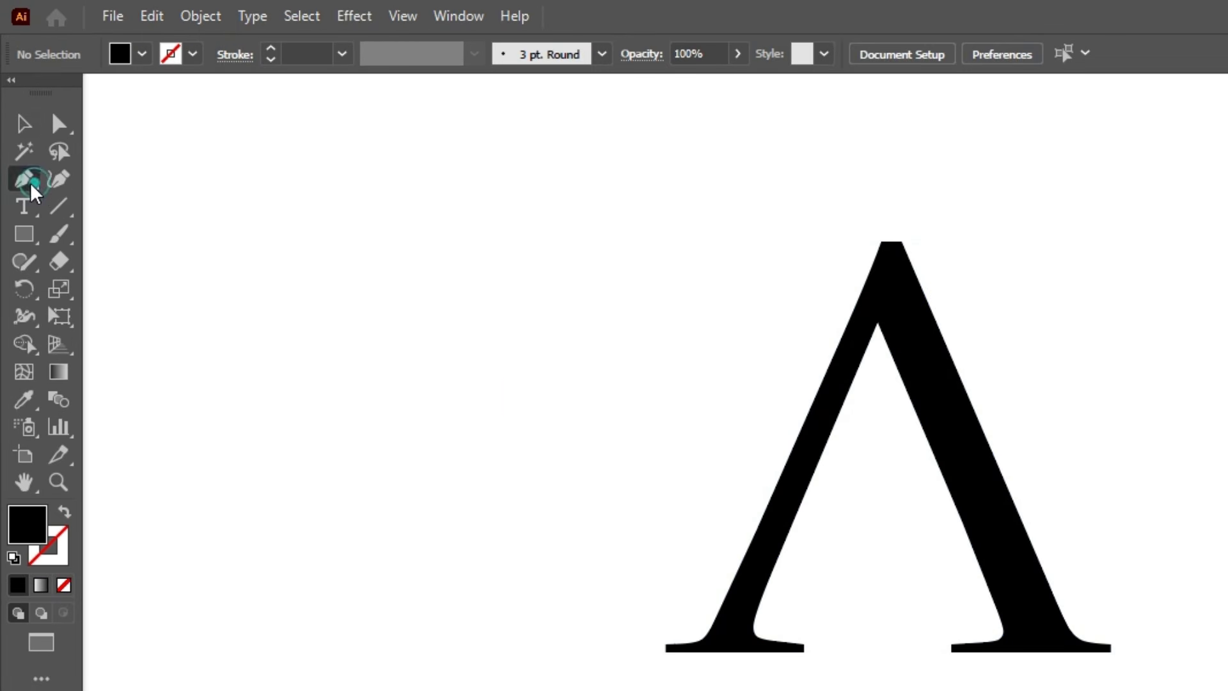
left_click(65, 512)
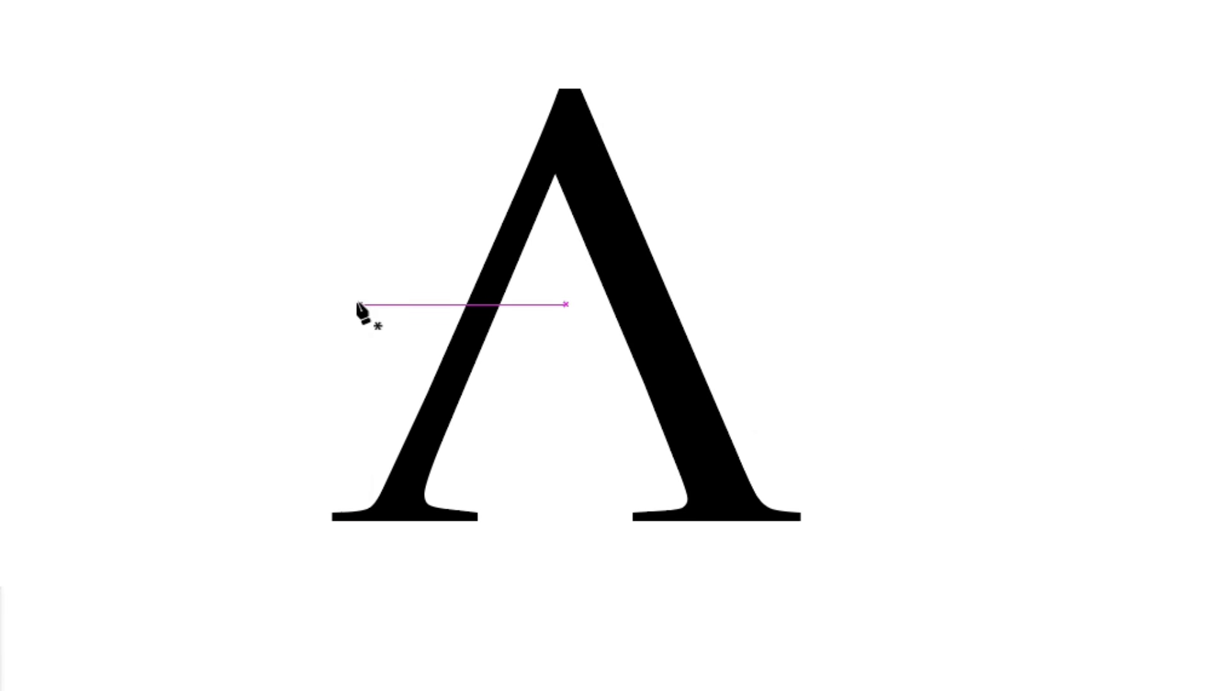
left_click(338, 304)
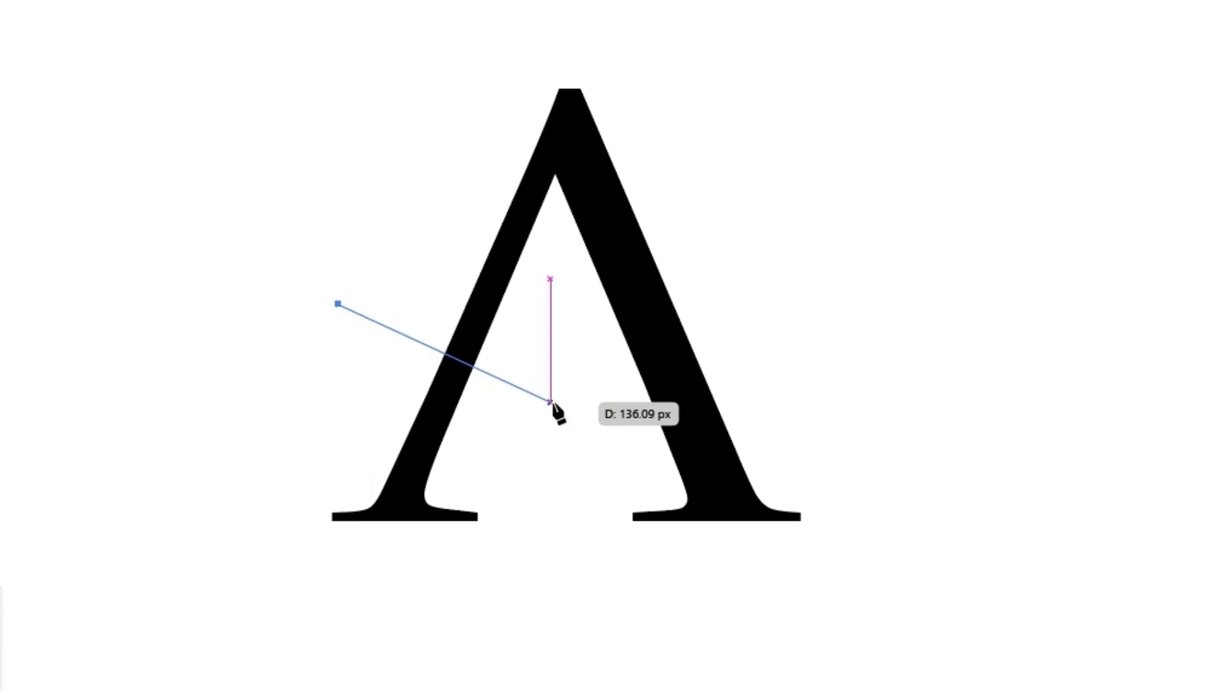
left_click_drag(551, 403, 725, 393)
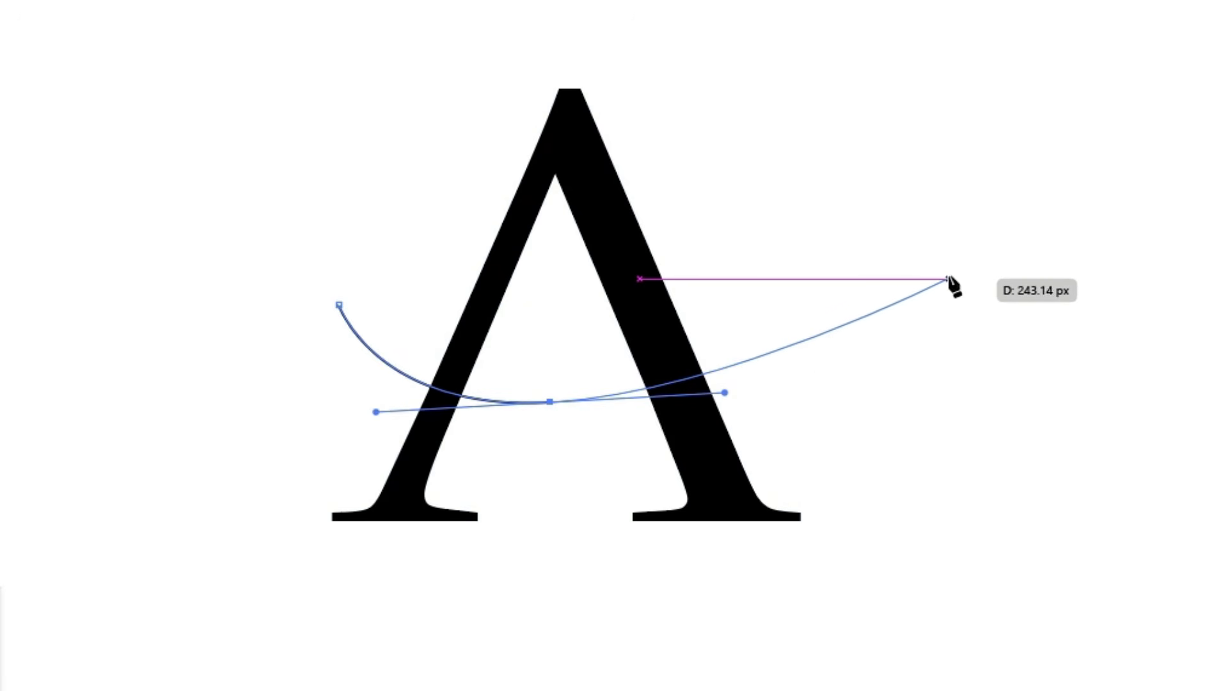
left_click_drag(998, 279, 1227, 330)
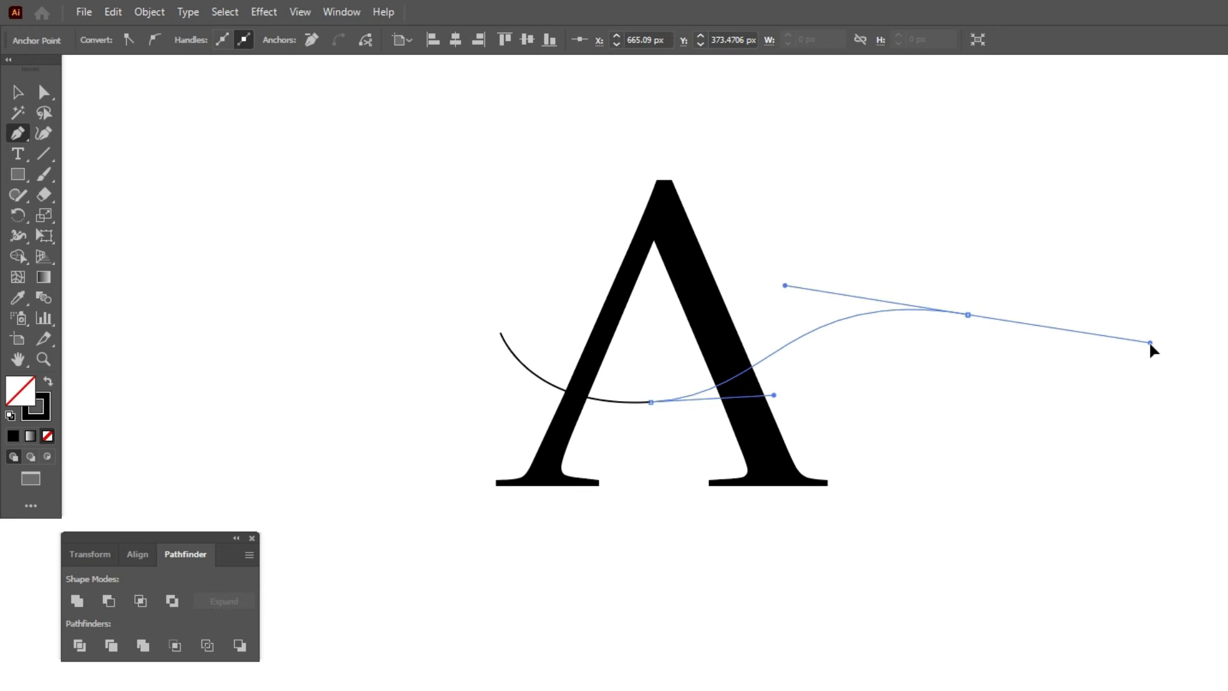
left_click_drag(1149, 343, 1151, 348)
left_click(22, 95)
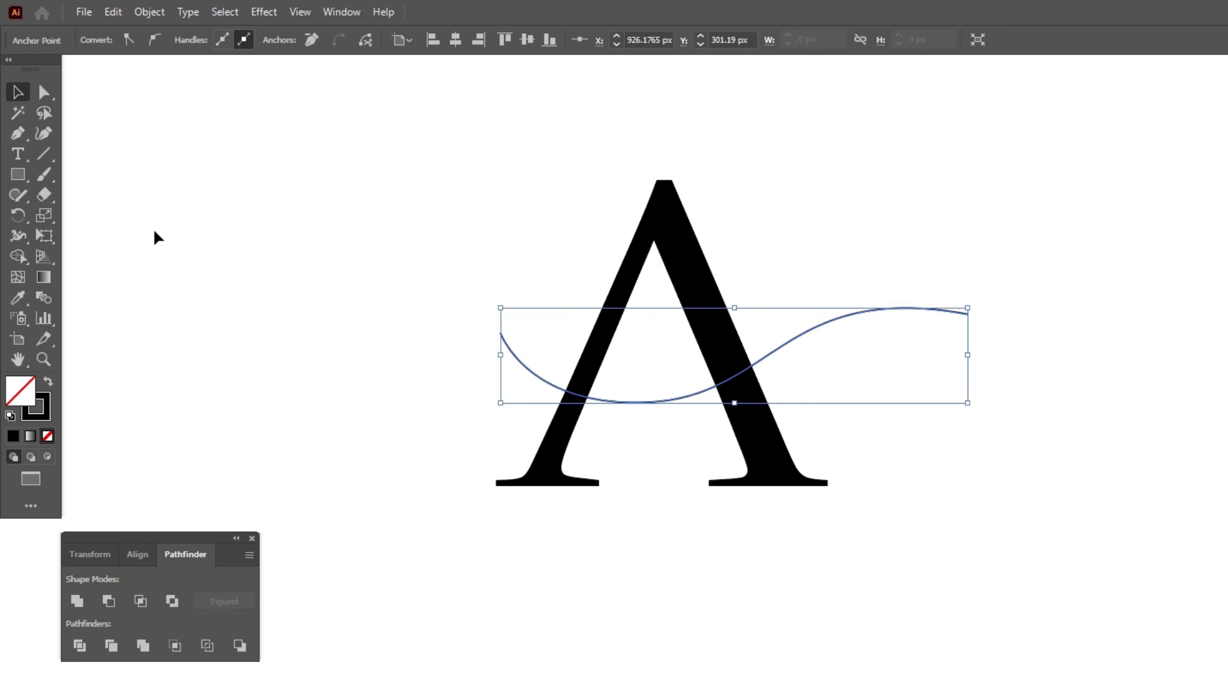
left_click(156, 230)
Set the S-curve's stroke weight to 17 pt and apply the elliptical width profile that tapers at both ends.
left_click(663, 391)
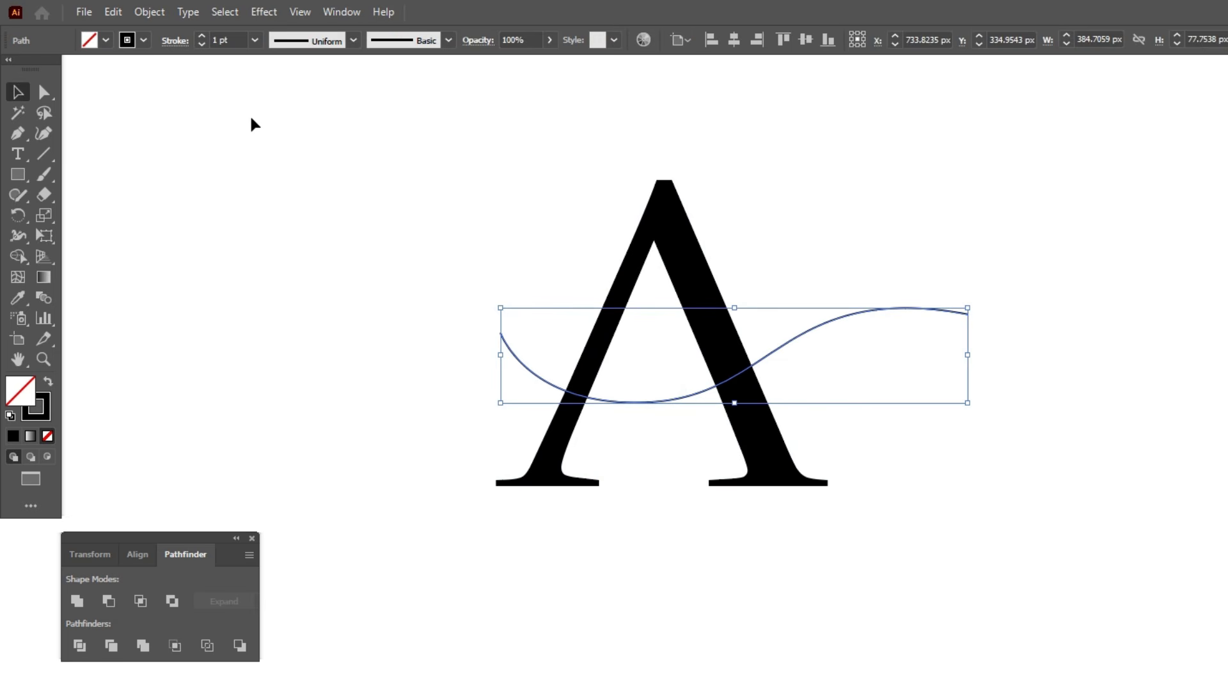
scroll(227, 40, "up", 14)
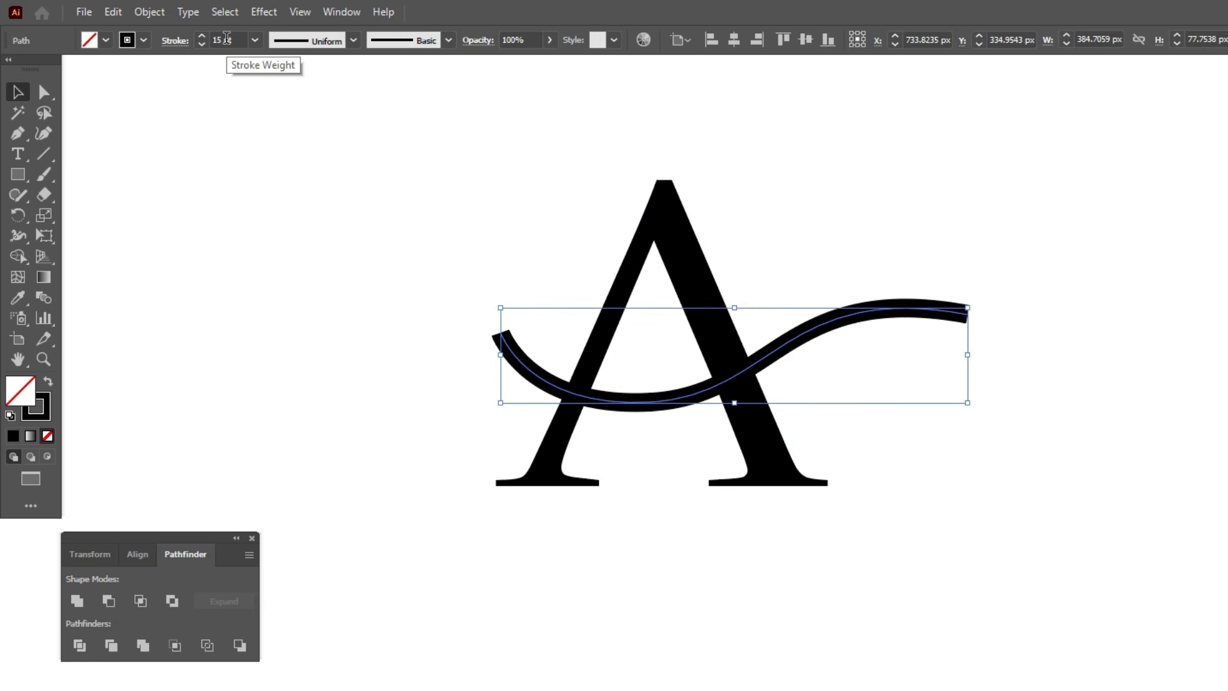
scroll(227, 40, "up", 1)
left_click(351, 42)
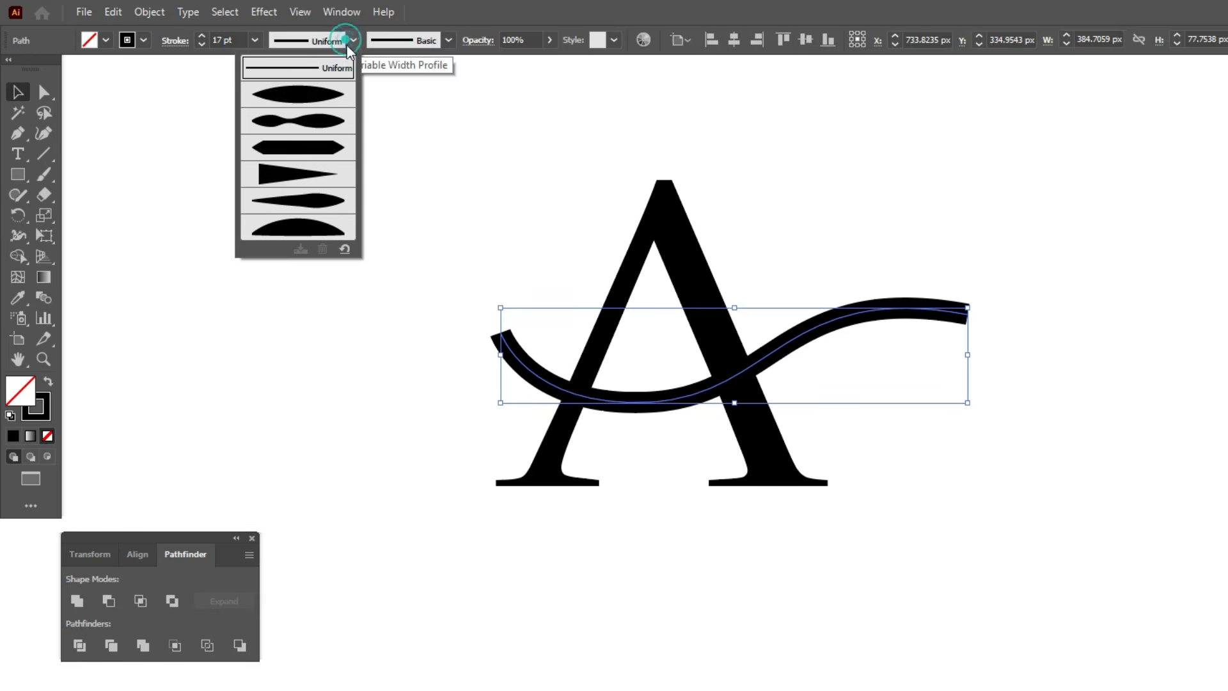
left_click(351, 41)
left_click(320, 101)
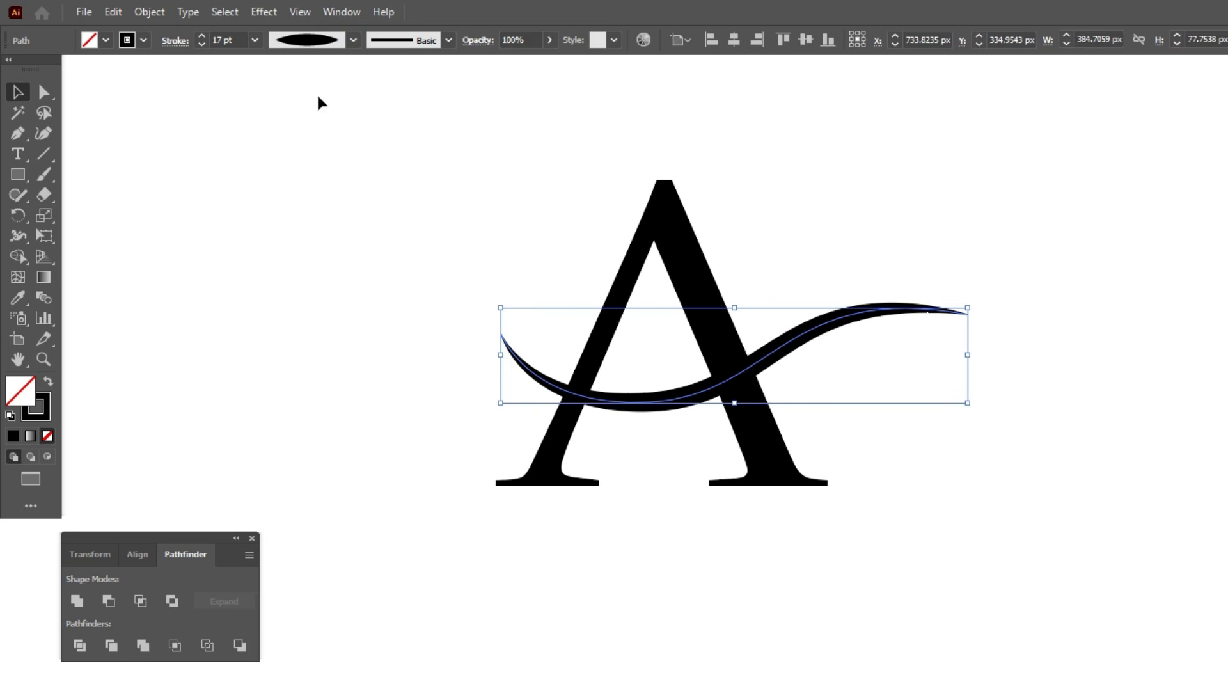
left_click(323, 256)
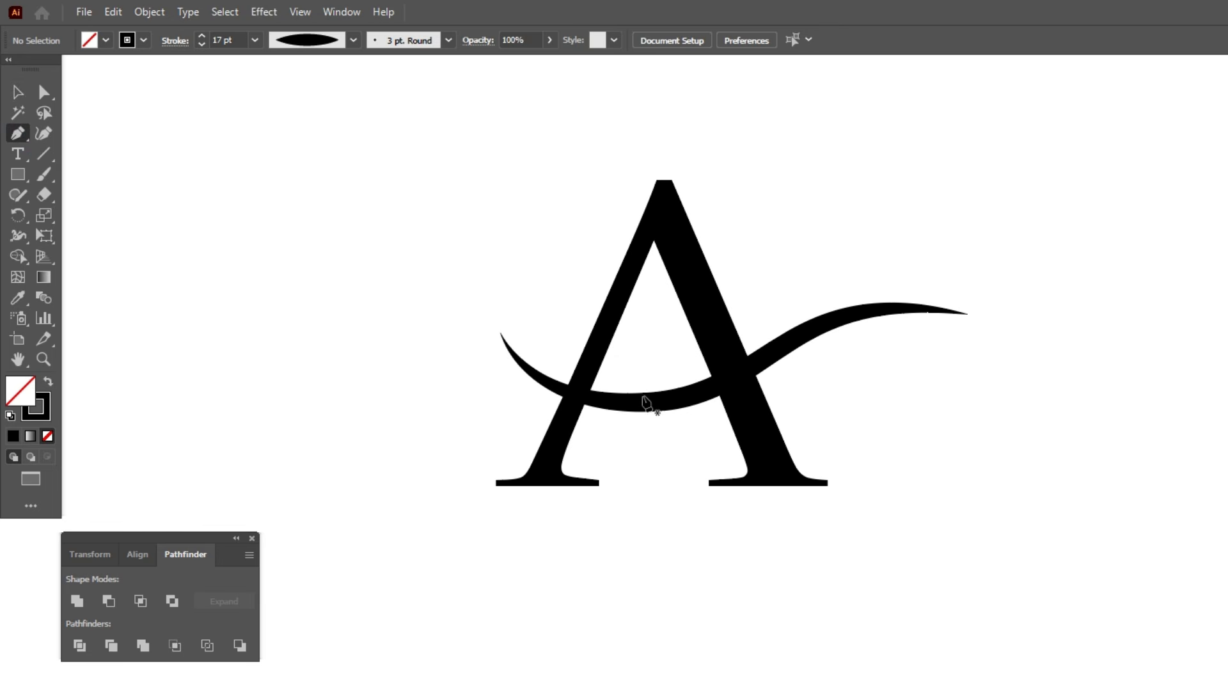
Draw a second, shorter Pen curve about 164 by 71 px across the right leg, just below the first swoosh.
scroll(712, 387, "up", 3)
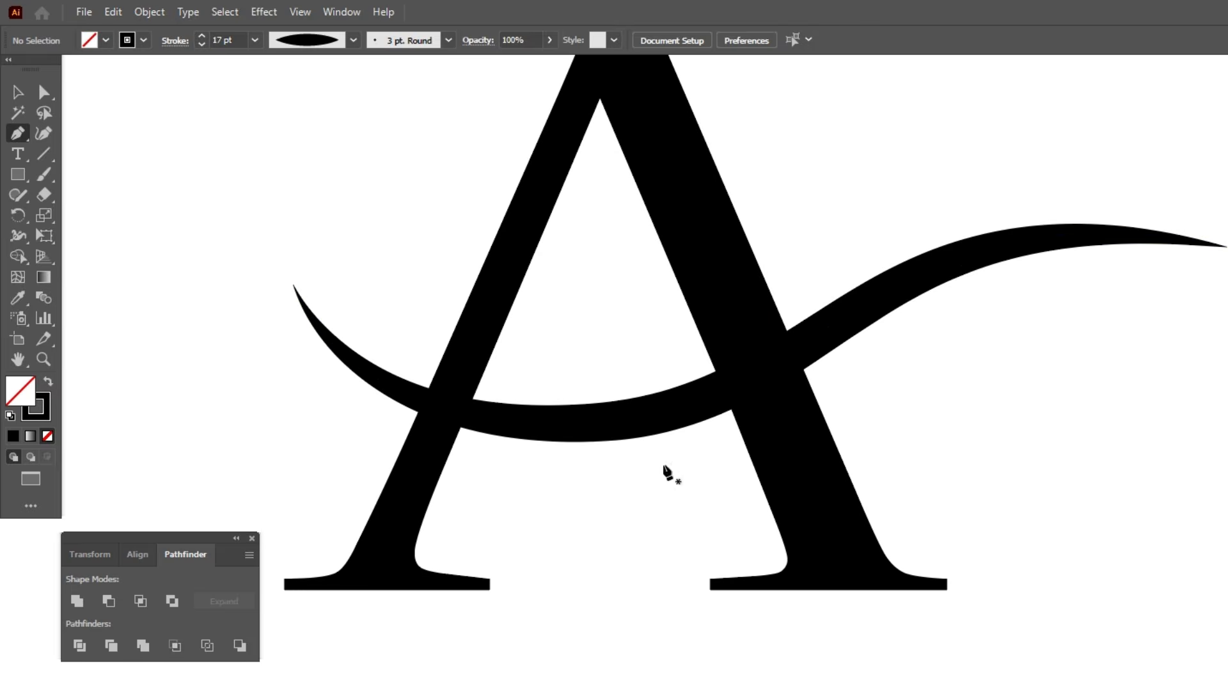
left_click(626, 473)
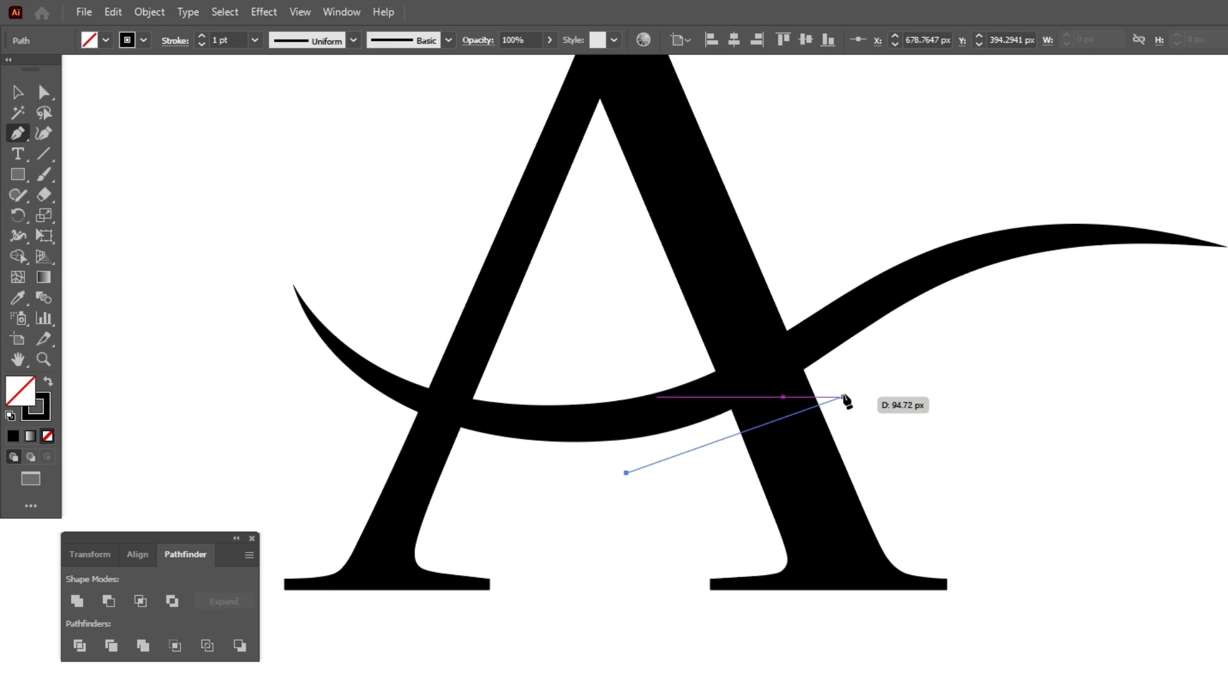
left_click_drag(844, 391, 963, 301)
left_click(1026, 300)
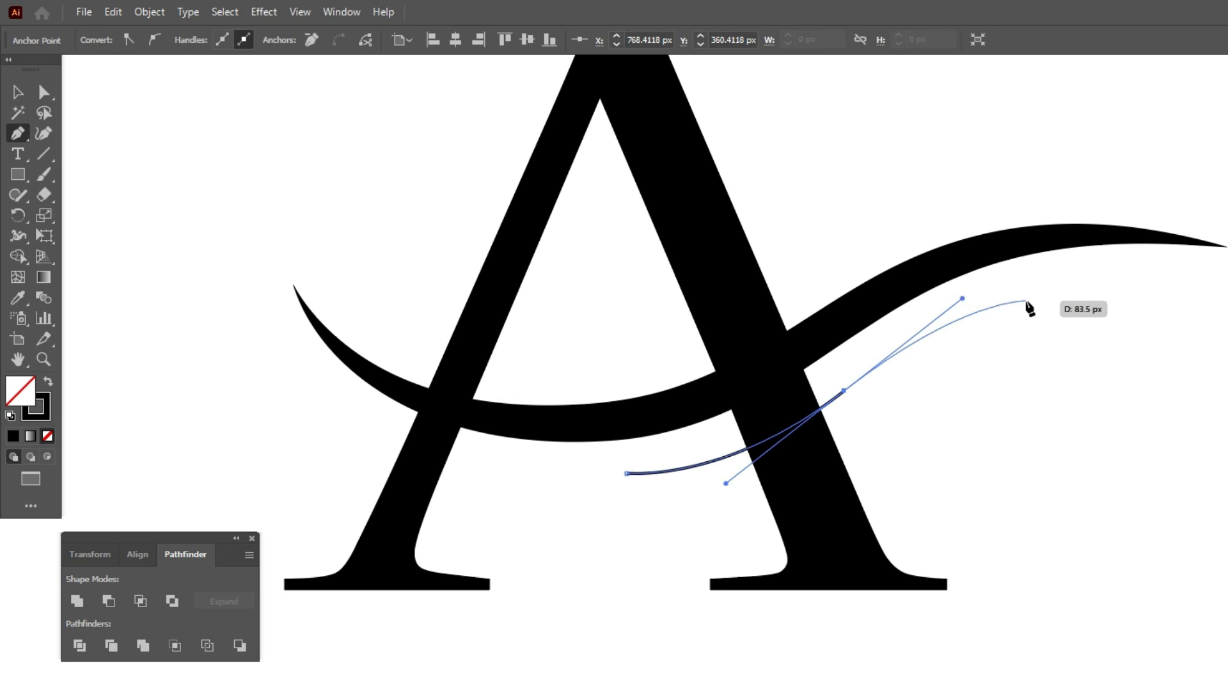
key("v")
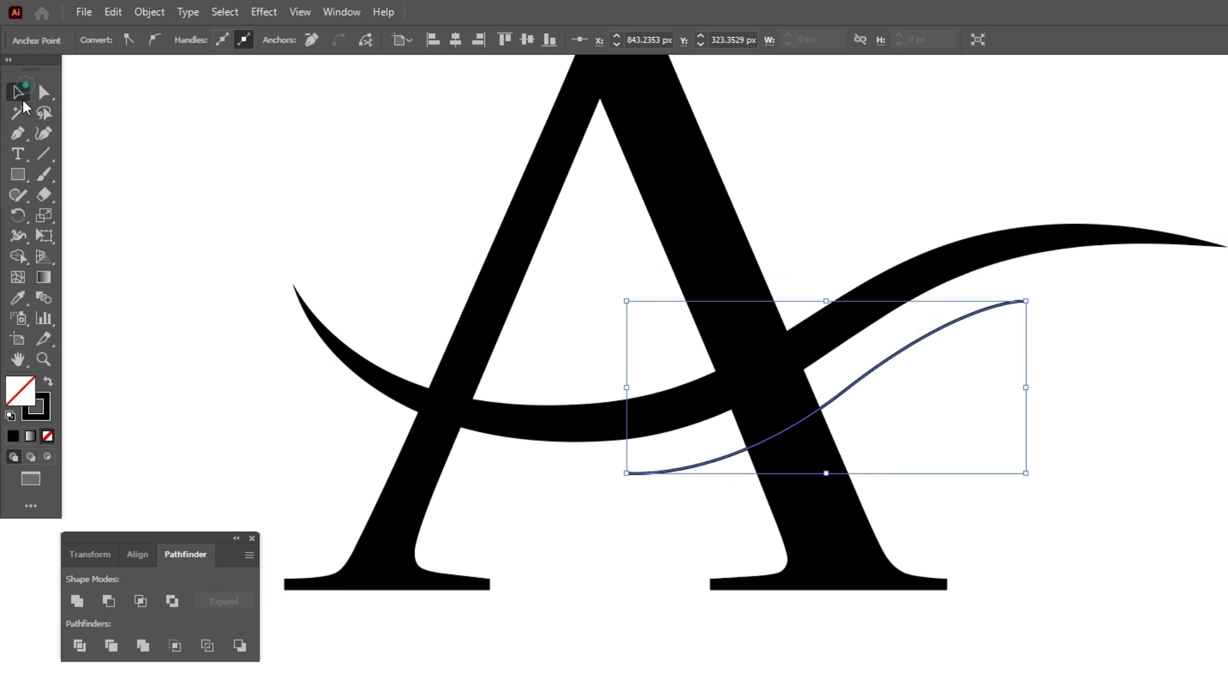
left_click(1184, 388)
Give the shorter curve the elliptical width profile tapering at both ends and a 9 pt stroke weight.
left_click_drag(1003, 367, 917, 322)
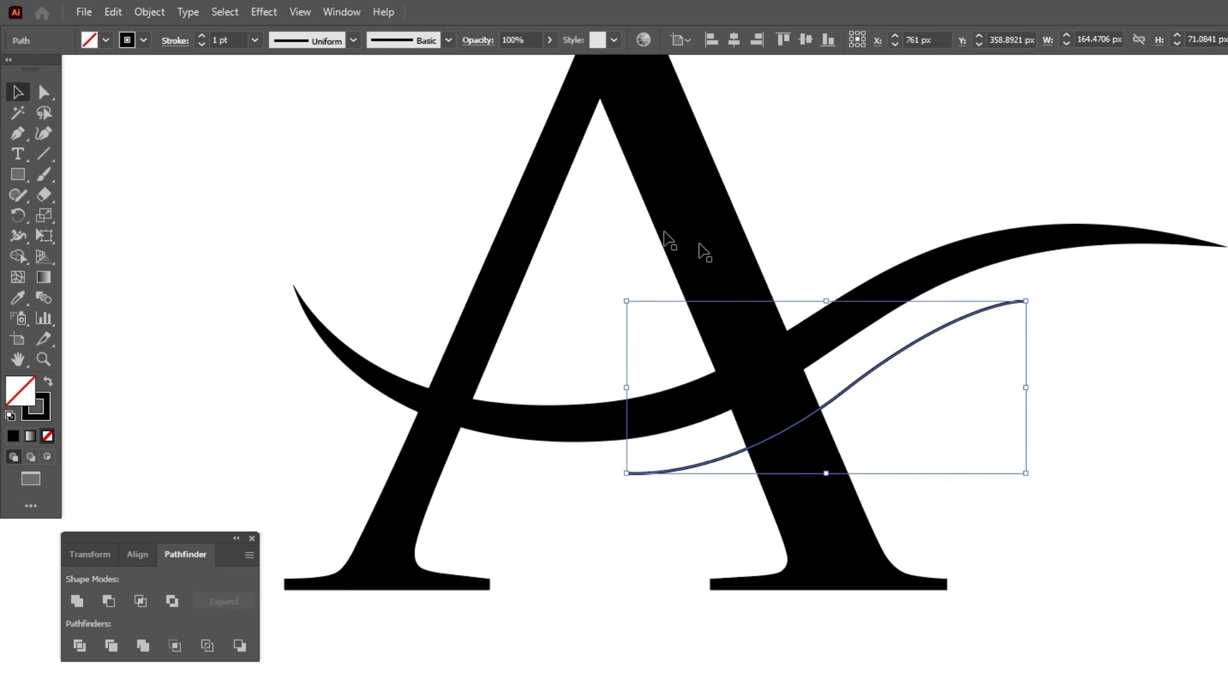
scroll(227, 39, "up", 11)
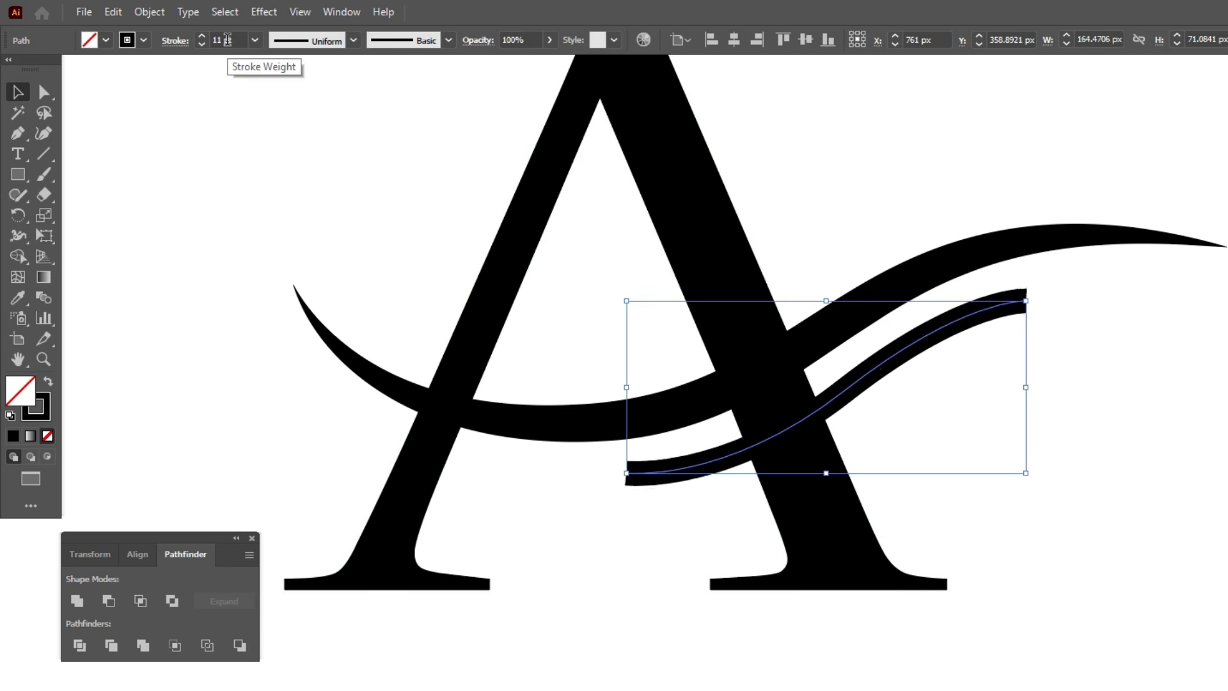
left_click(354, 40)
left_click(330, 90)
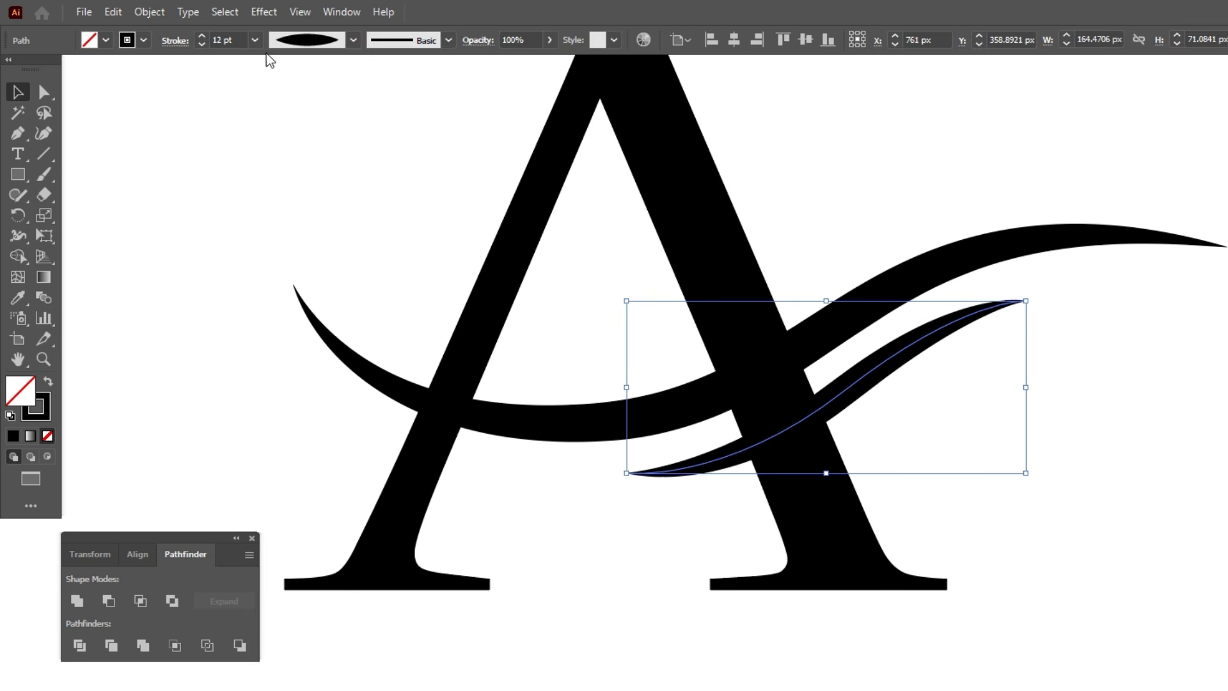
scroll(233, 39, "down", 3)
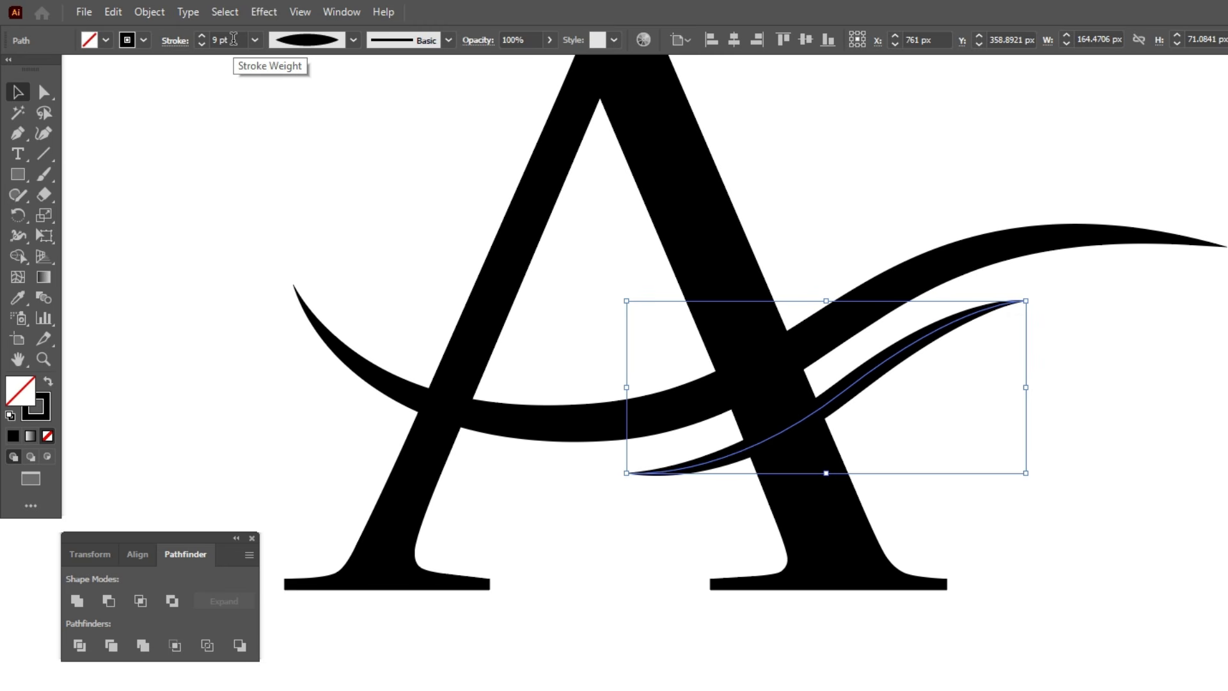
left_click(1084, 356)
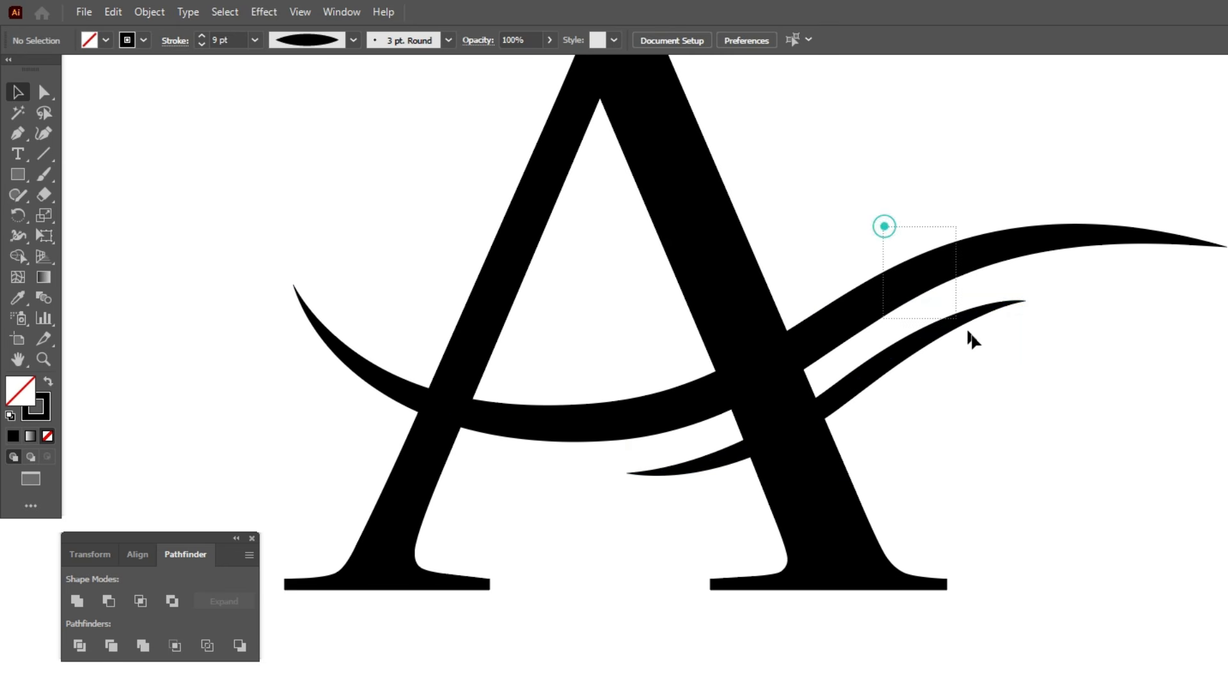
Expand the appearance of both tapered swoosh strokes so they become filled shapes.
left_click_drag(968, 332, 985, 352)
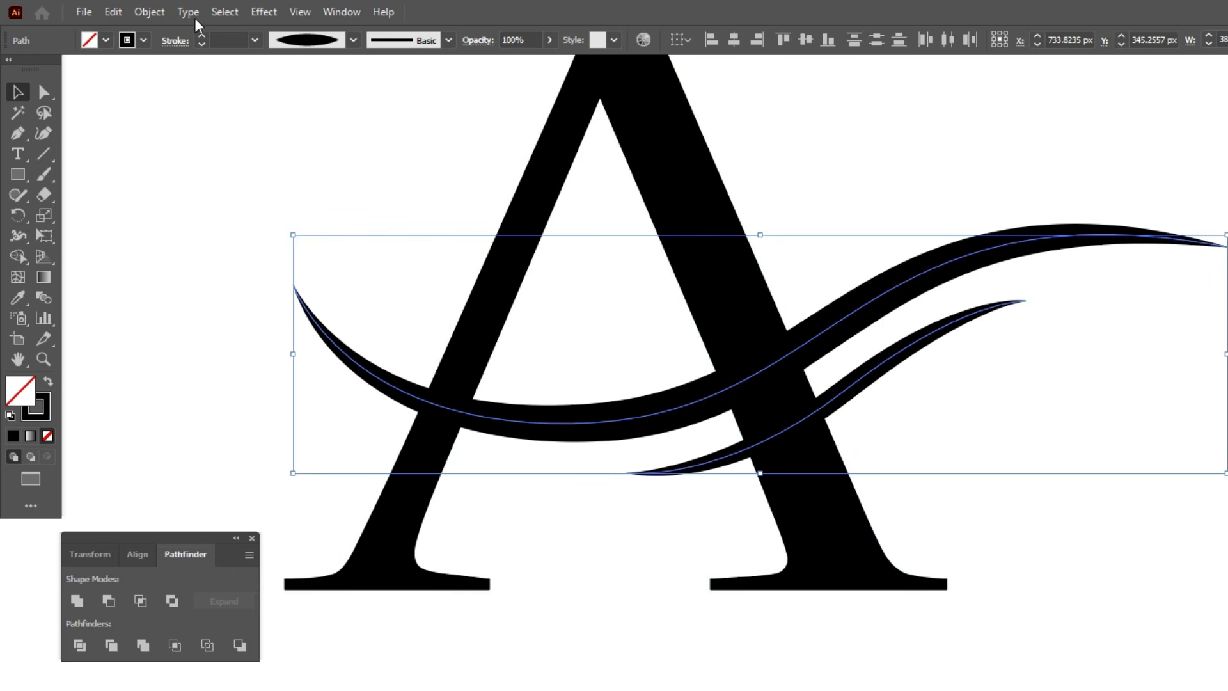
left_click(149, 11)
left_click(200, 229)
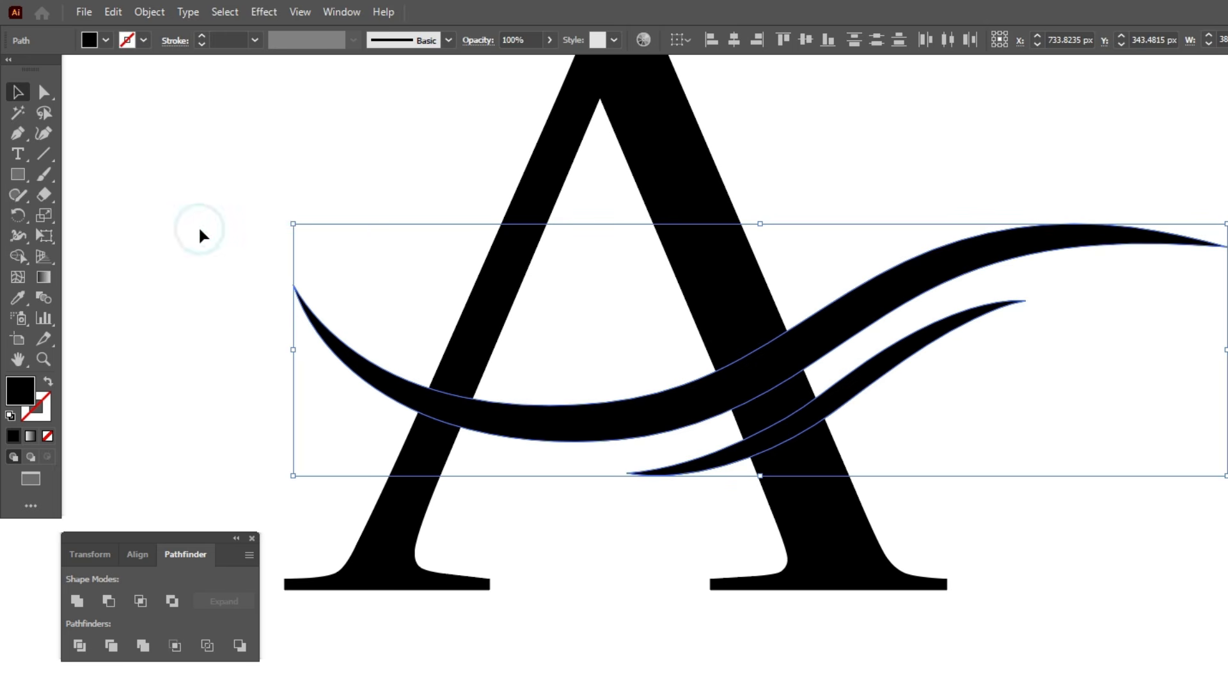
Remove the right-leg segment between the two swooshes with the Shape Builder tool, with the letter and both swooshes selected.
scroll(832, 421, "down", 2)
left_click_drag(364, 174, 988, 470)
left_click(18, 256)
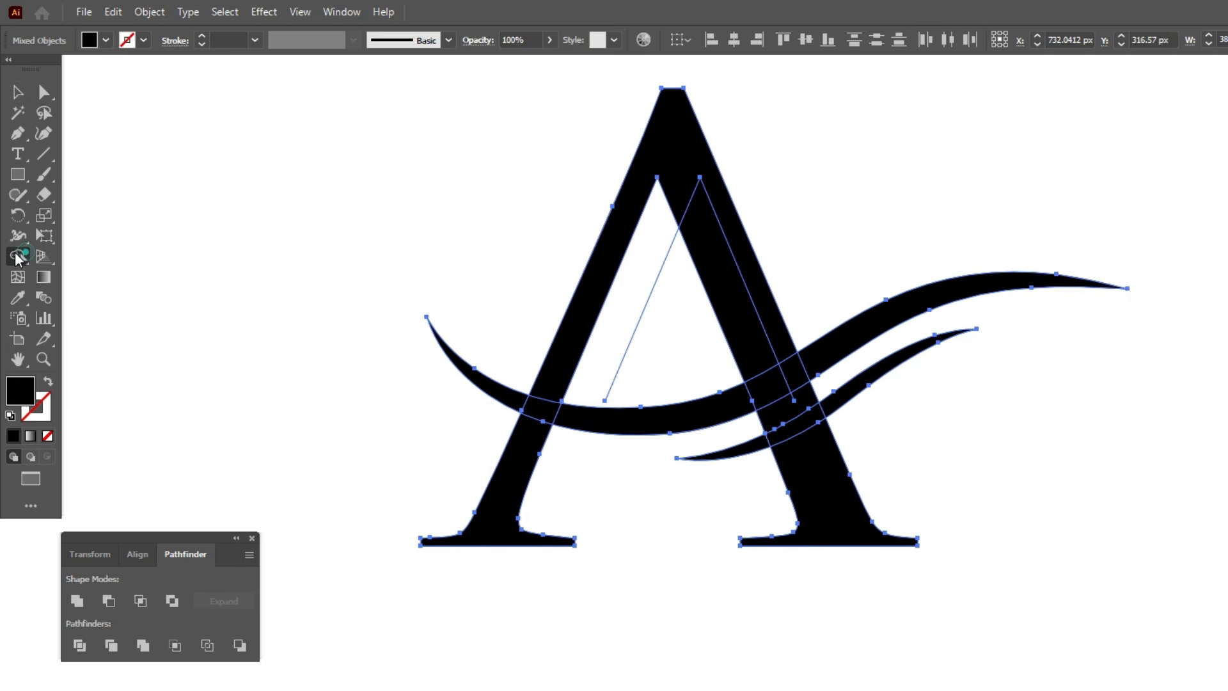
left_click(800, 409)
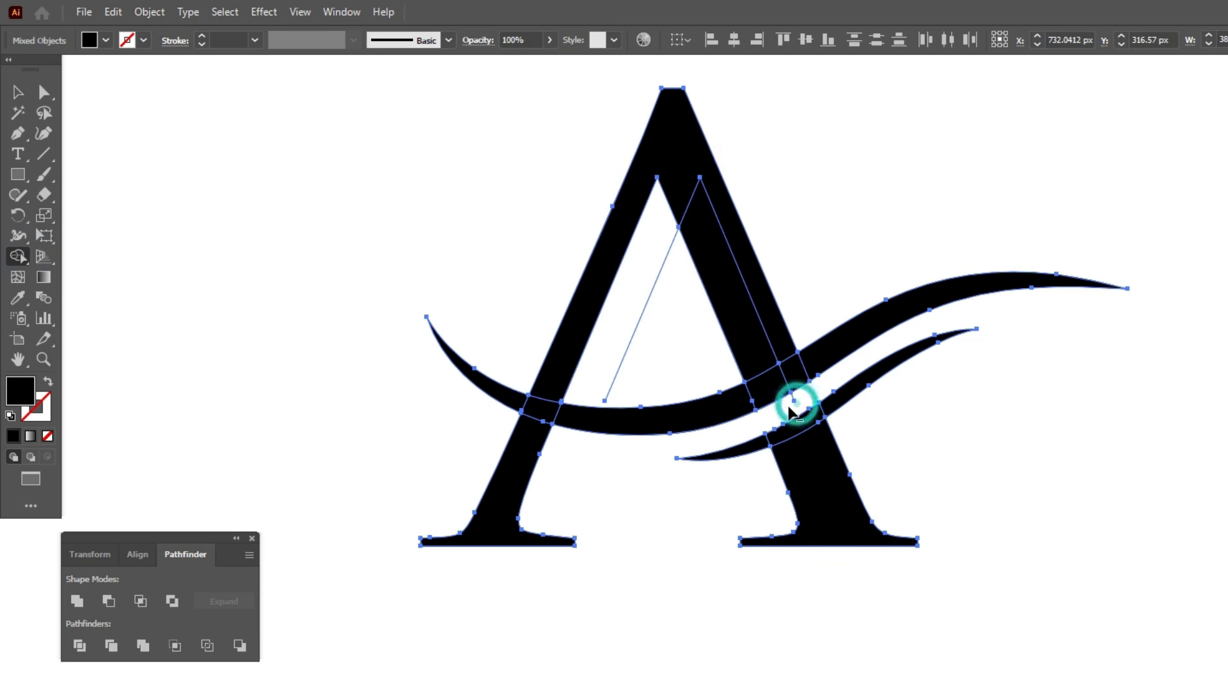
left_click(795, 402)
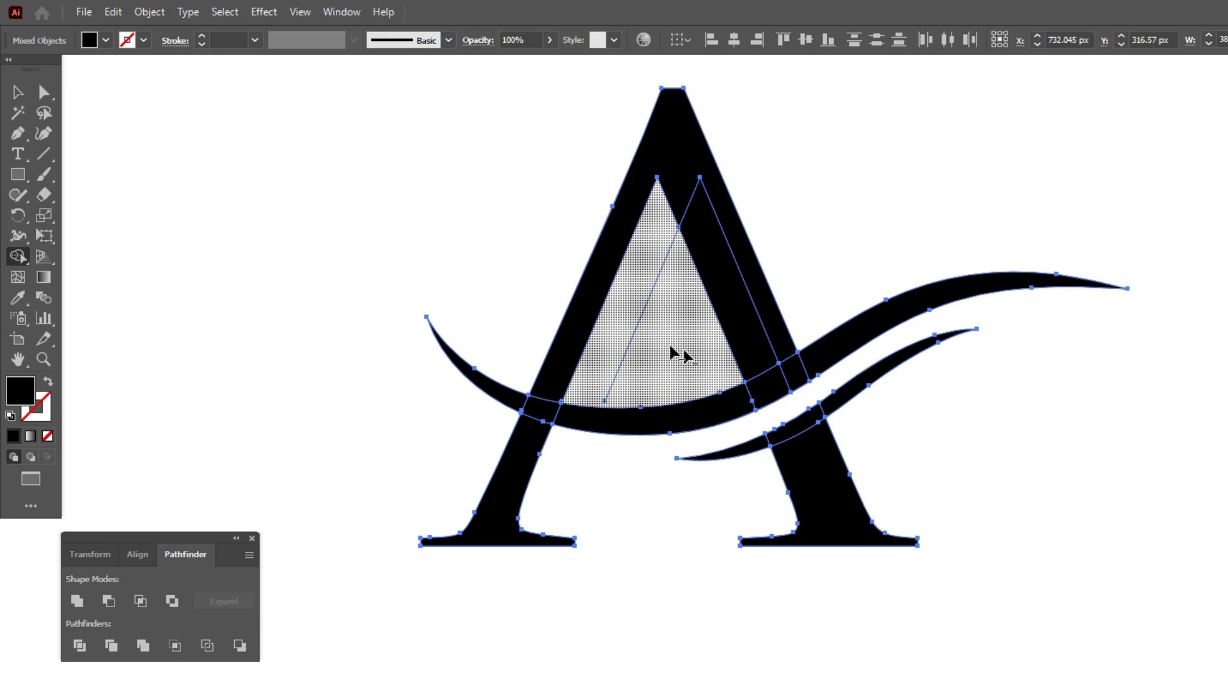
left_click(624, 311, "alt")
Delete the stray unfilled path left inside the A's triangular opening.
left_click(18, 92)
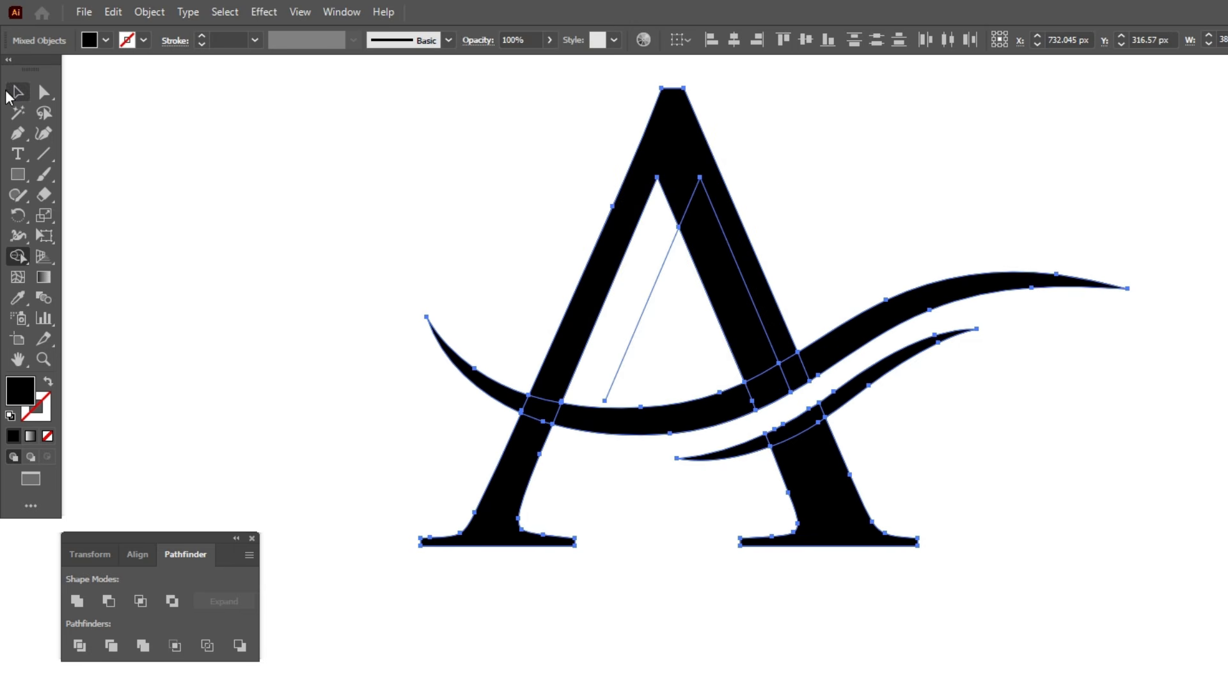
left_click(167, 168)
left_click_drag(643, 284, 663, 303)
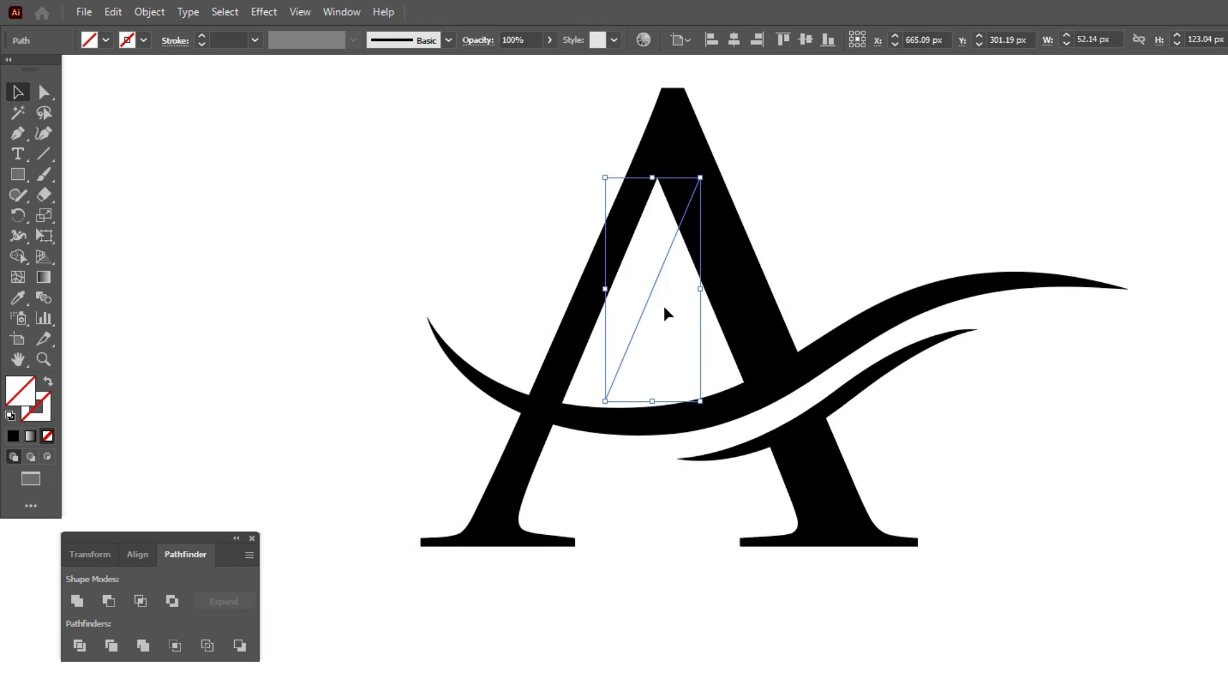
left_click(661, 305)
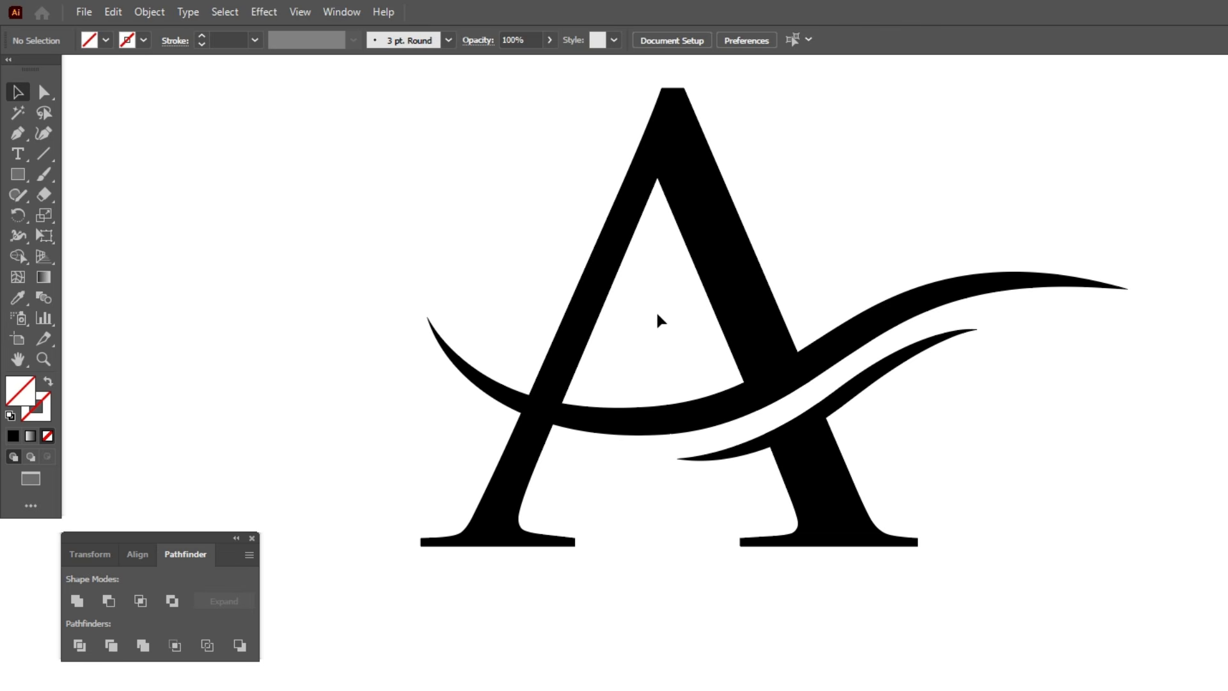
Offset the long swoosh's path by 10 px with miter joins and a miter limit of 4.
left_click(582, 413)
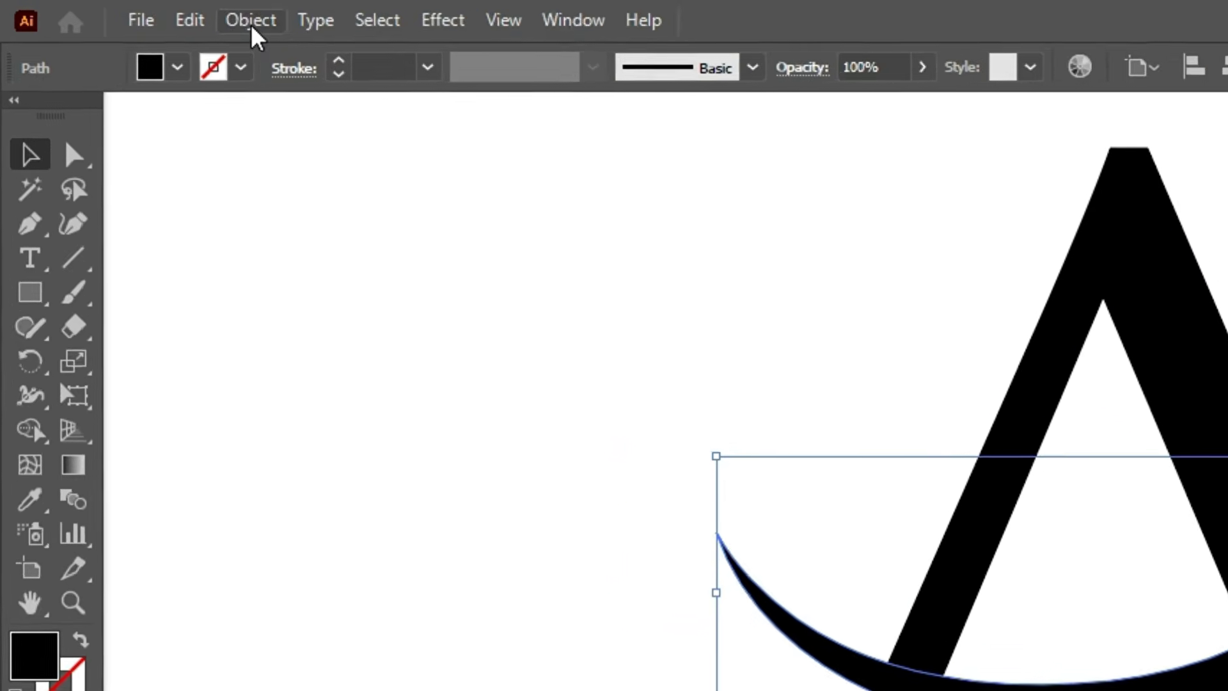
left_click(149, 13)
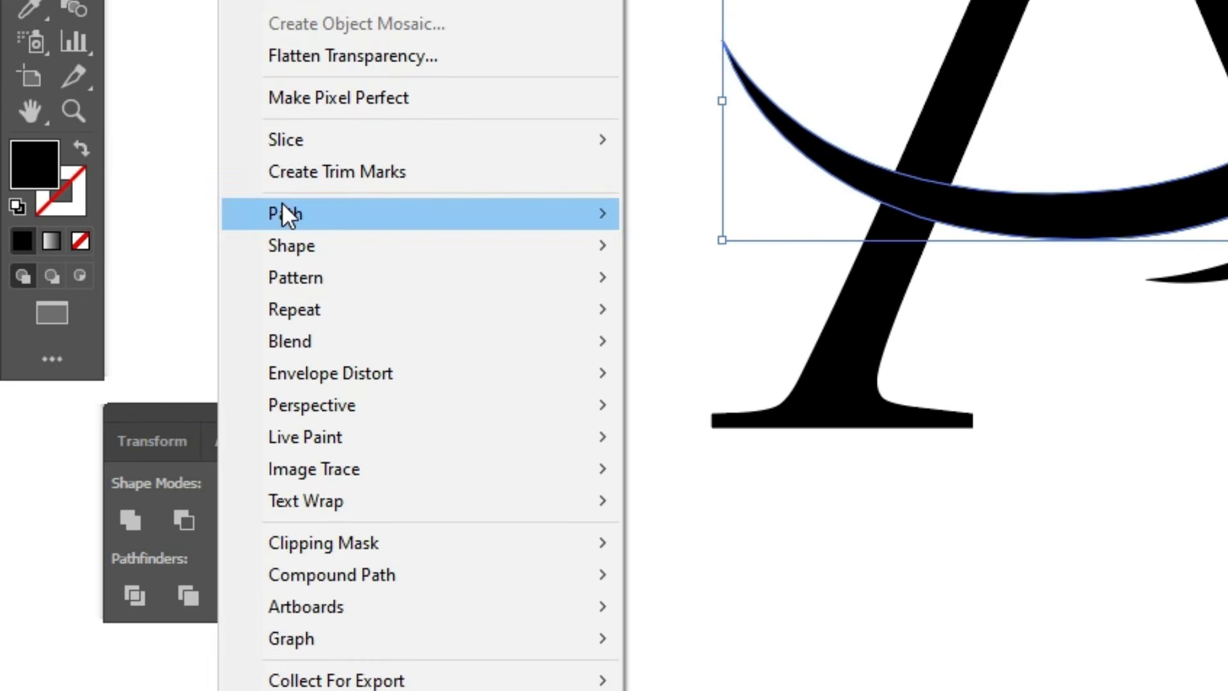
left_click(283, 210)
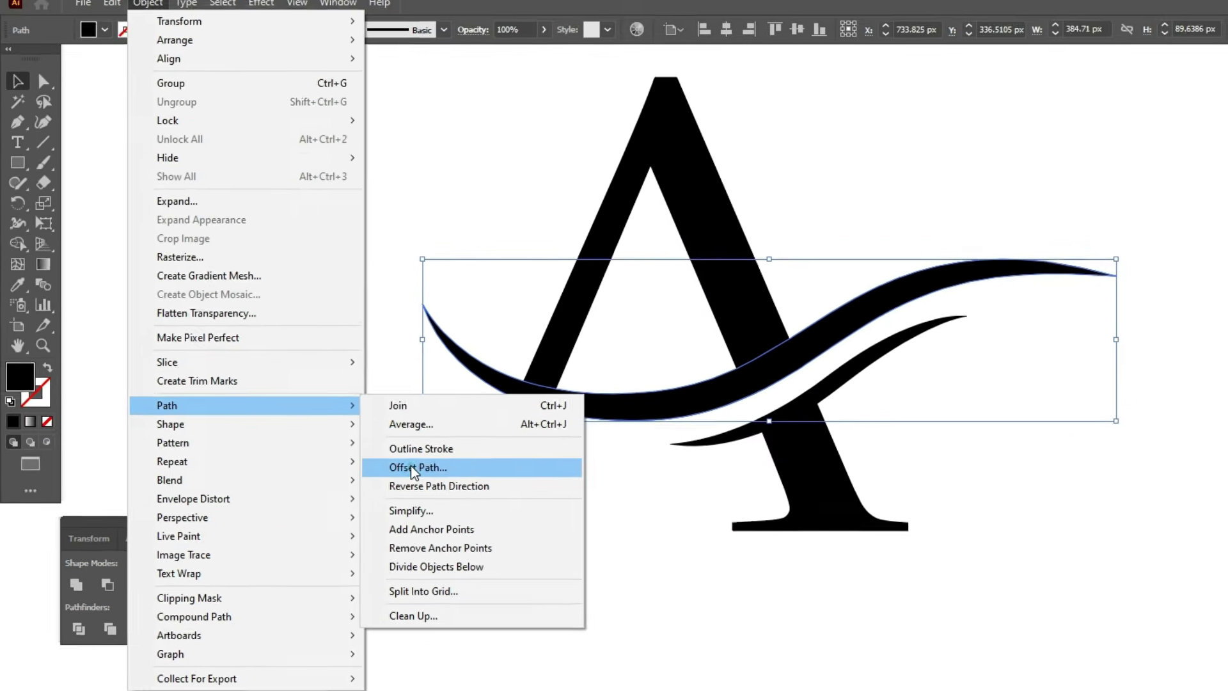
left_click(615, 368)
left_click(793, 502)
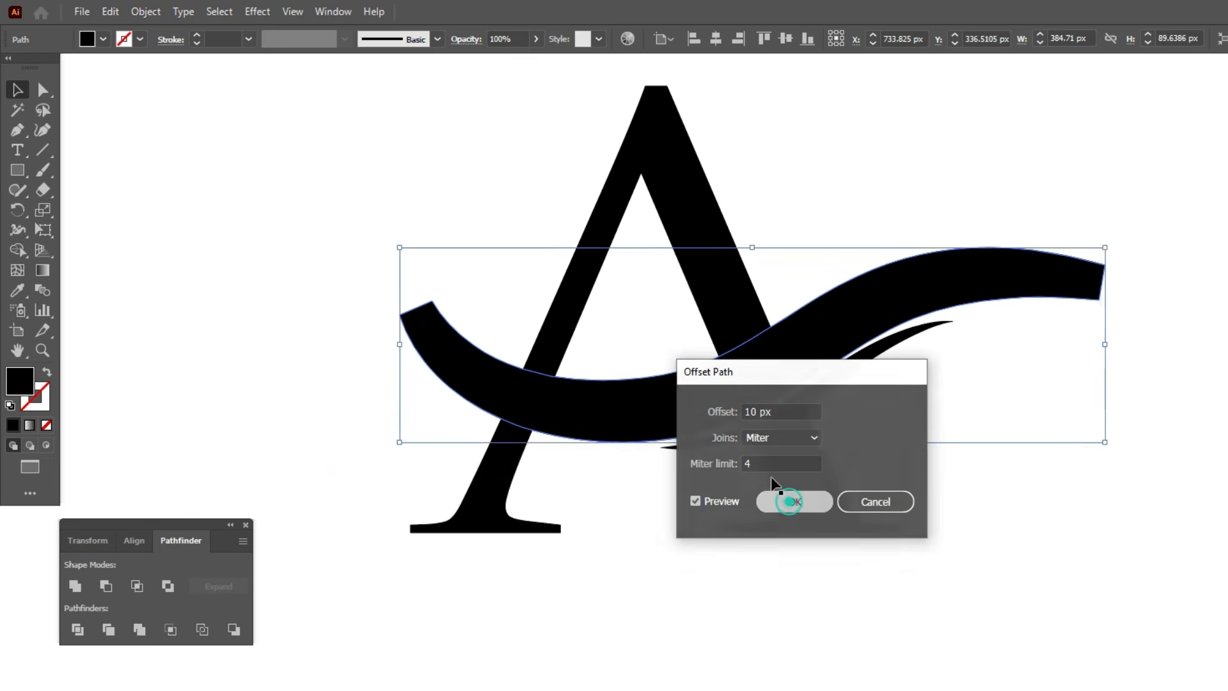
Cut away the offset areas around the long swoosh with the Shape Builder tool, opening a gap across the left leg.
left_click_drag(339, 225, 1027, 483)
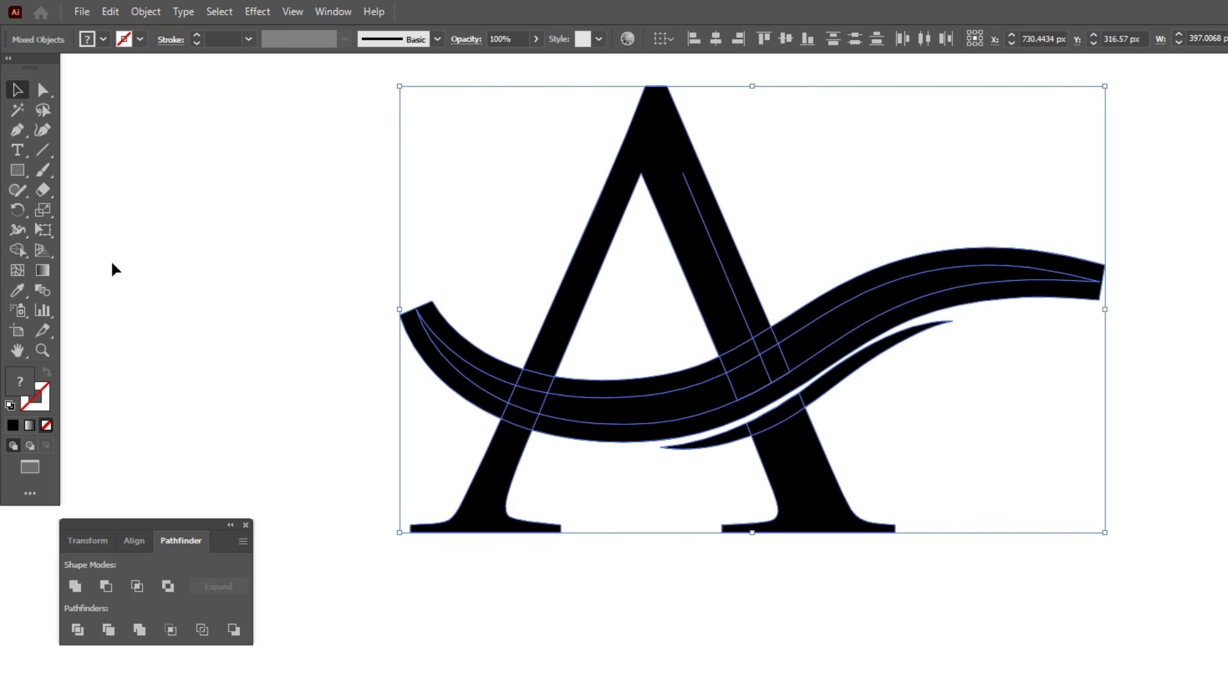
left_click(17, 250)
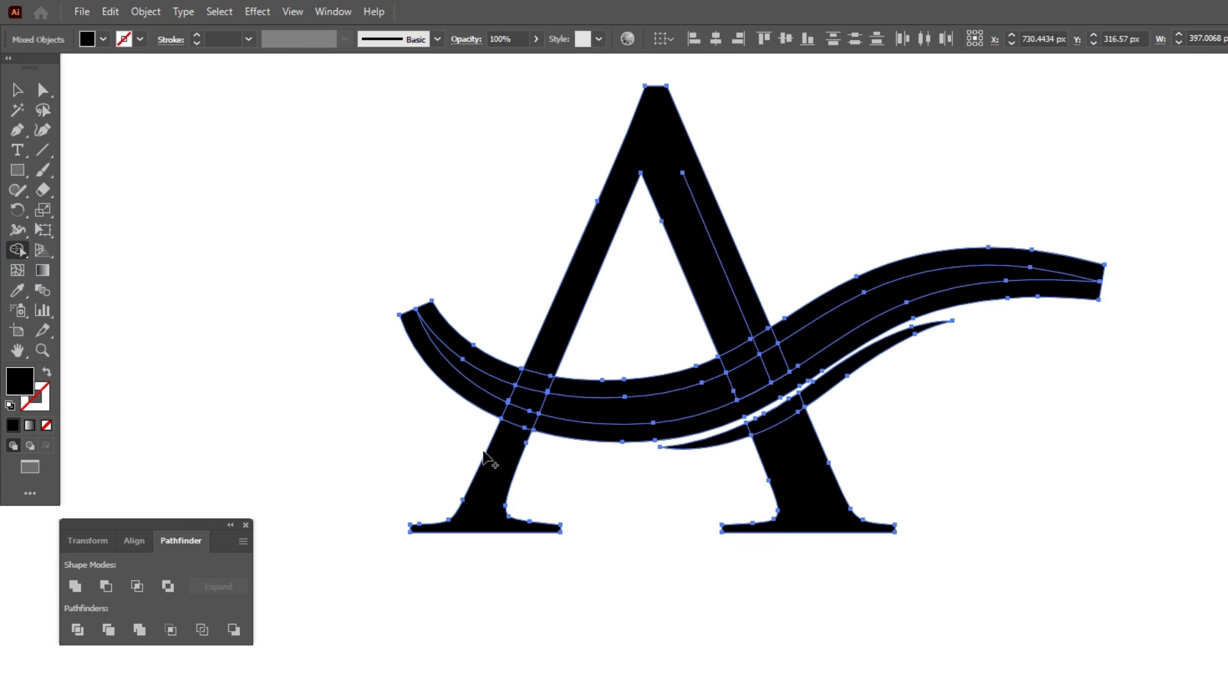
left_click(574, 435, "alt")
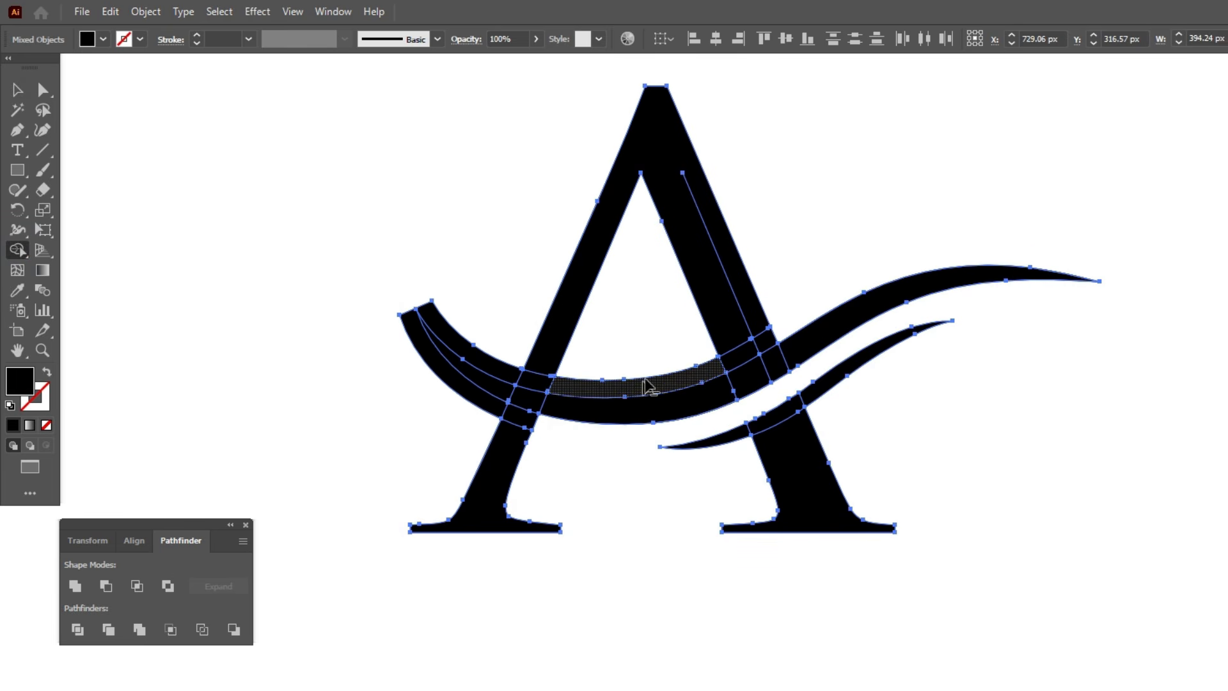
left_click(655, 383, "alt")
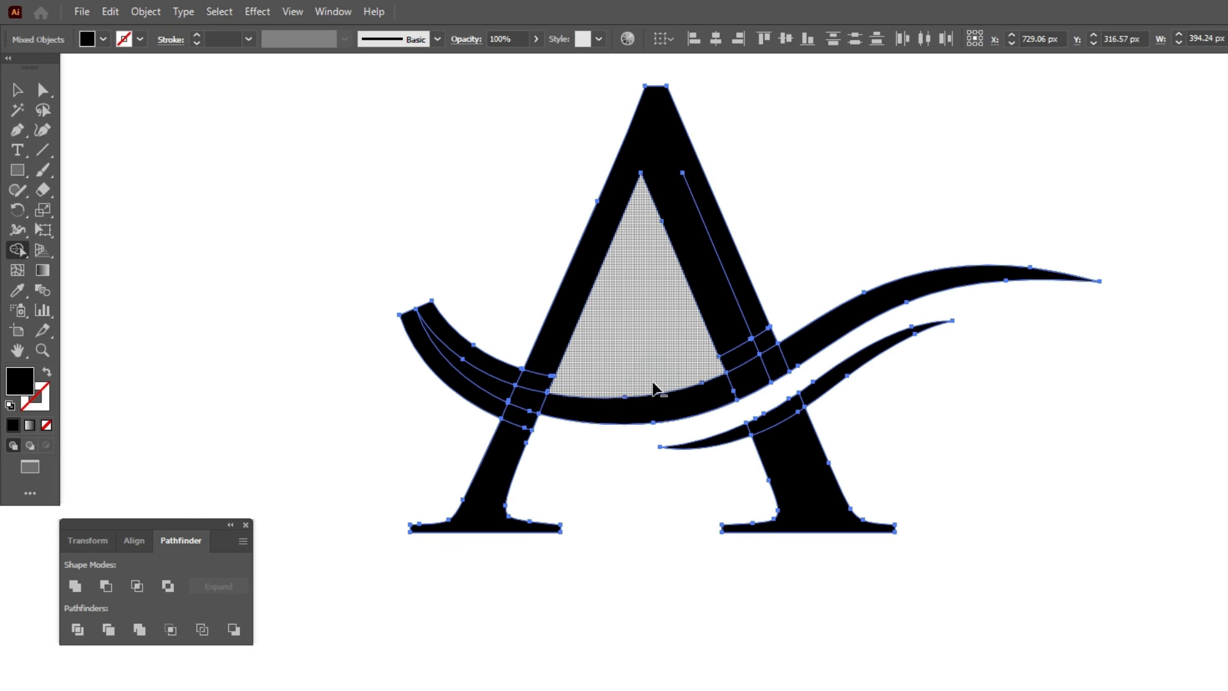
left_click(515, 422, "alt")
left_click(494, 404, "alt")
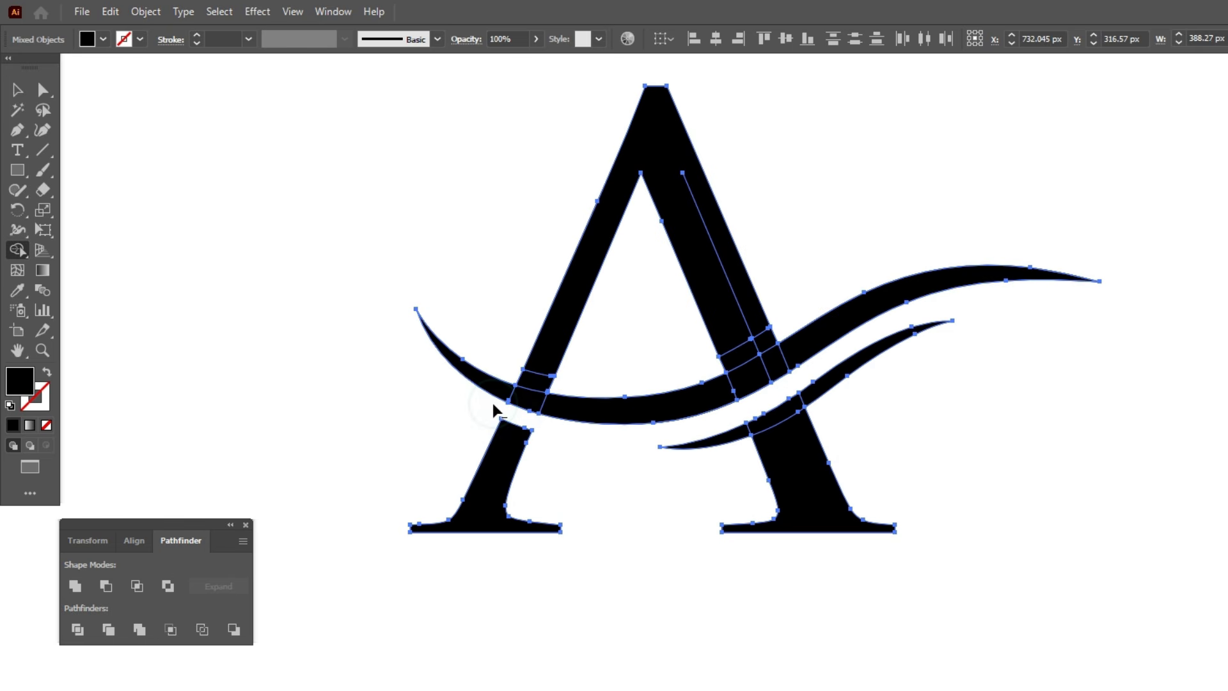
Merge the A's upper legs with the long swoosh, and the lower right leg with the short swoosh, using Shape Builder.
mouse_move(740, 324)
left_mouse_down()
mouse_move(753, 355)
mouse_move(774, 361)
mouse_move(761, 363)
left_mouse_up()
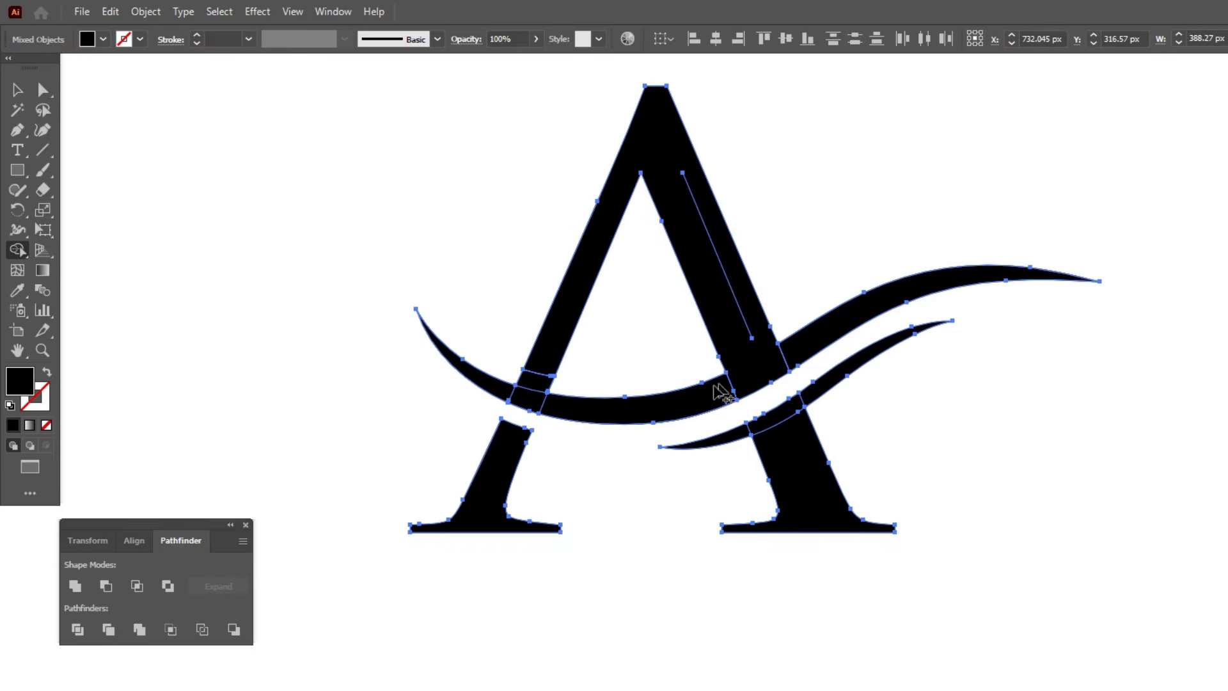
mouse_move(544, 348)
left_mouse_down()
mouse_move(510, 396)
mouse_move(626, 431)
left_mouse_up()
mouse_move(806, 399)
left_mouse_down()
mouse_move(739, 429)
mouse_move(779, 423)
mouse_move(788, 448)
left_mouse_up()
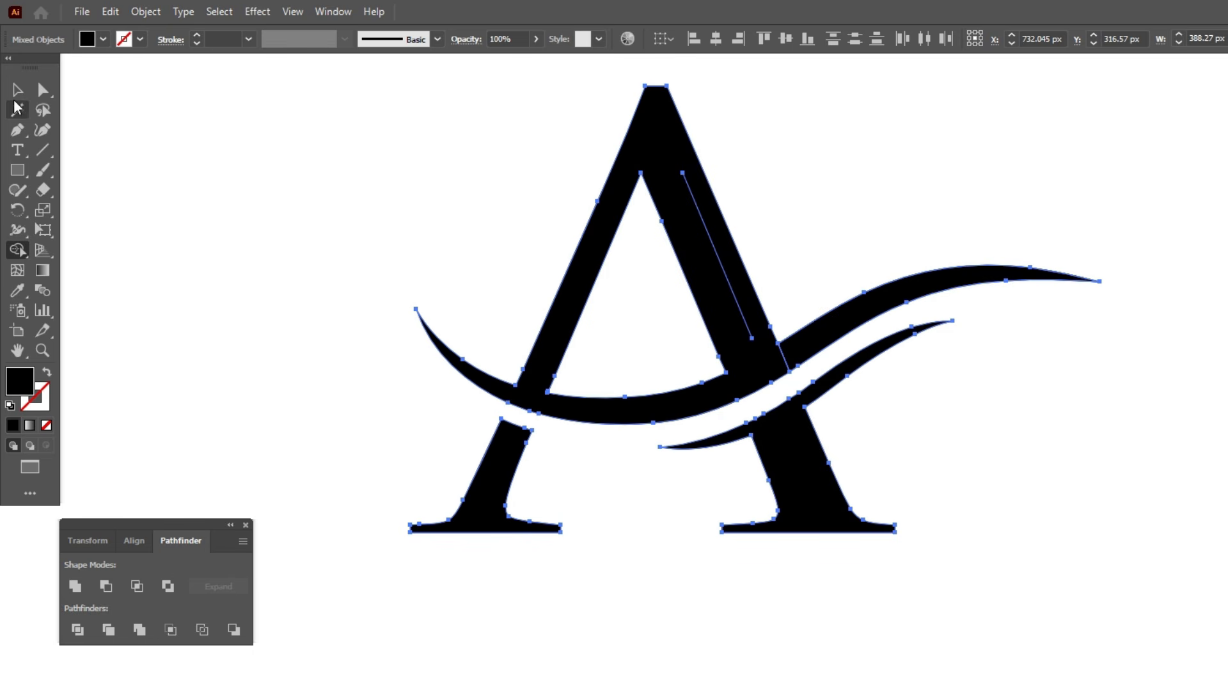
key("v")
left_click(199, 207)
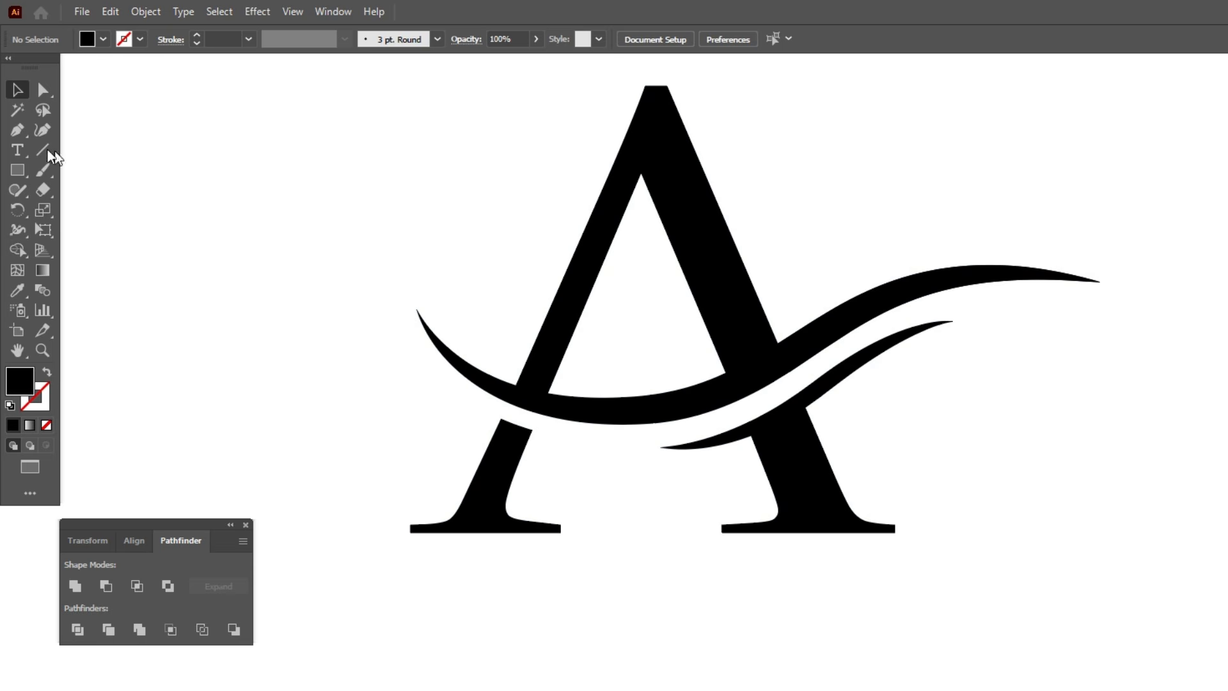
Draw a small black tapered Pen shape about 51 px long from the top of the lower left leg, following the long swoosh.
left_click(16, 132)
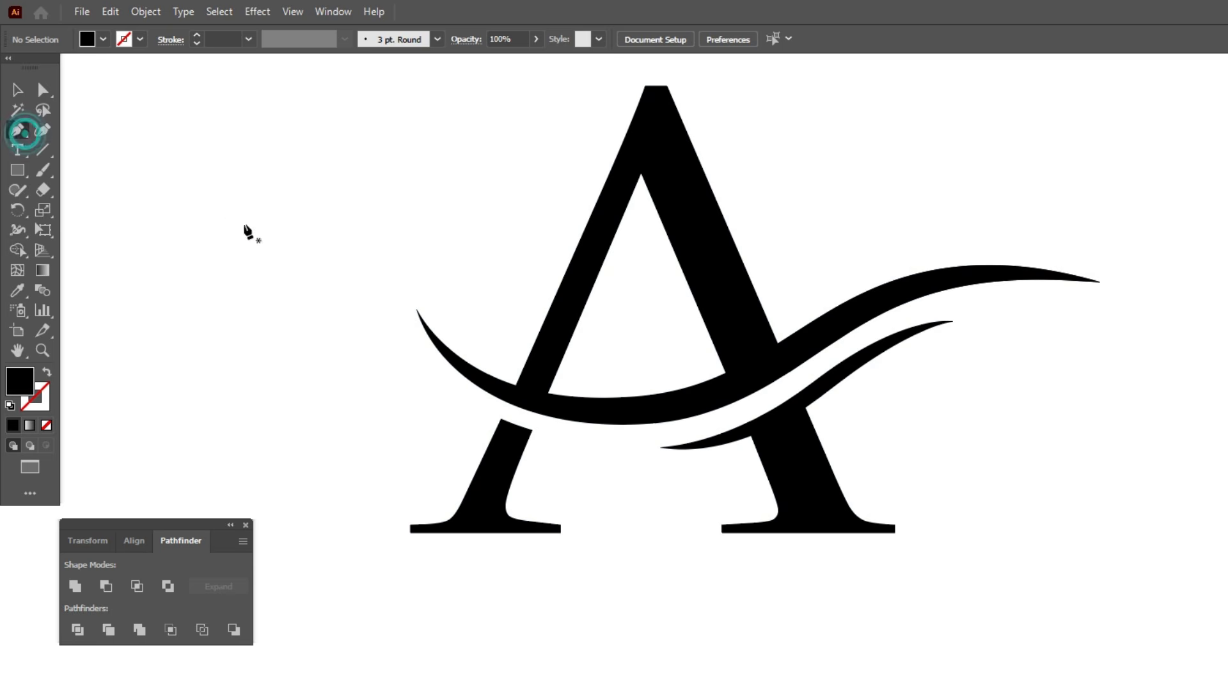
left_click(531, 431)
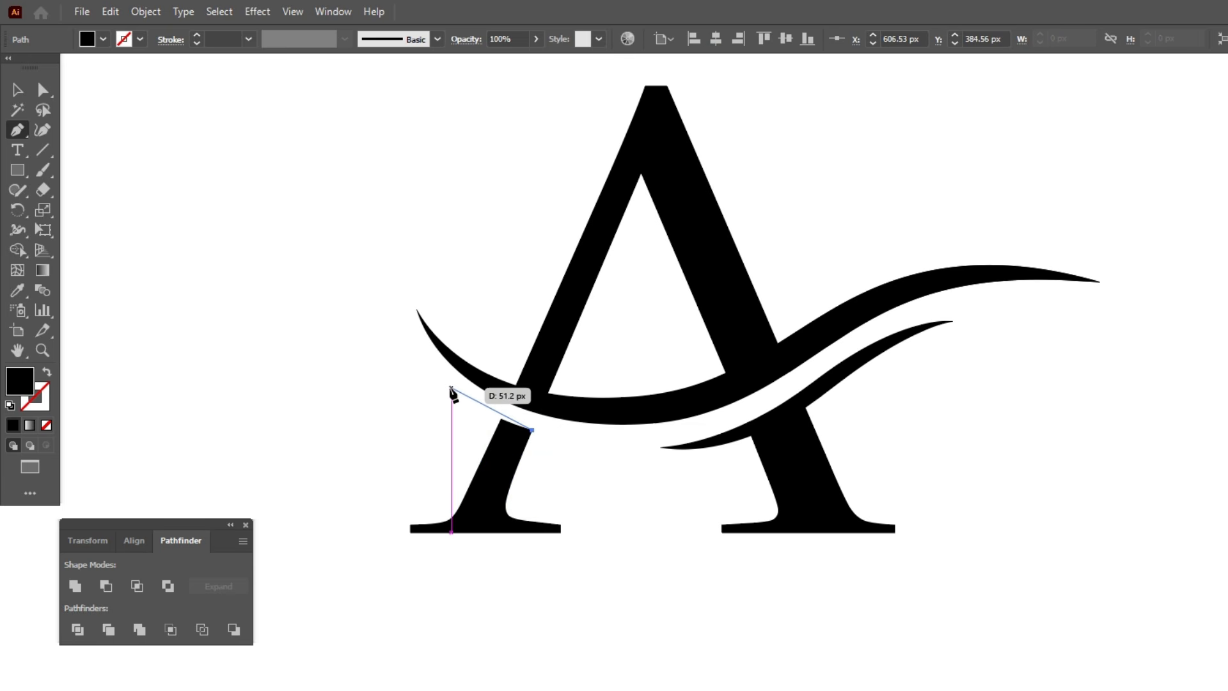
left_click_drag(451, 388, 442, 366)
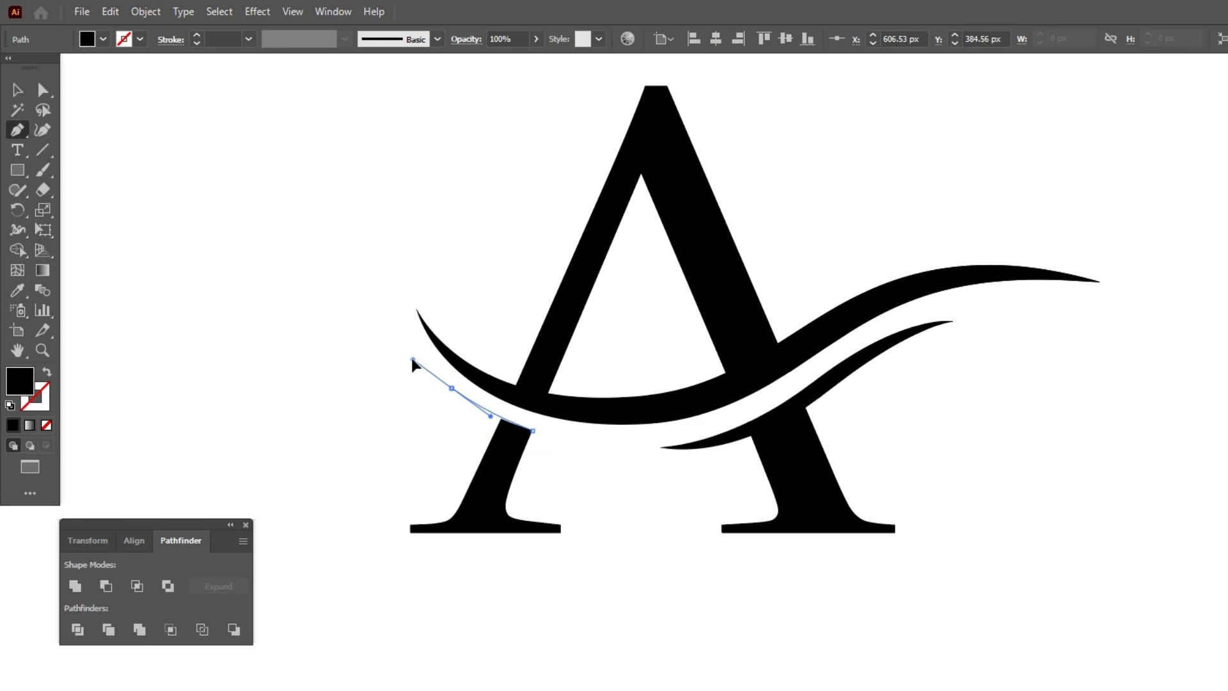
left_click_drag(451, 388, 540, 452)
left_click(533, 431)
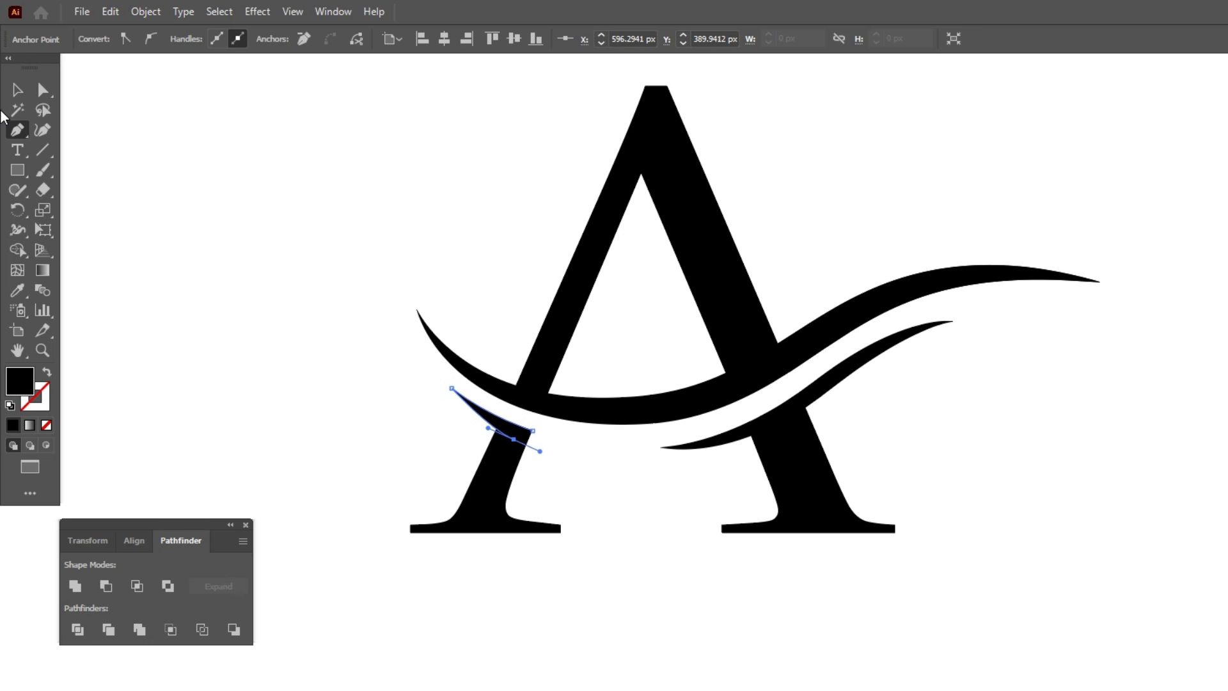
left_click(14, 94)
left_click(266, 274)
Unite all the logo shapes with Pathfinder and ungroup the result into separate pieces.
scroll(681, 456, "down", 2)
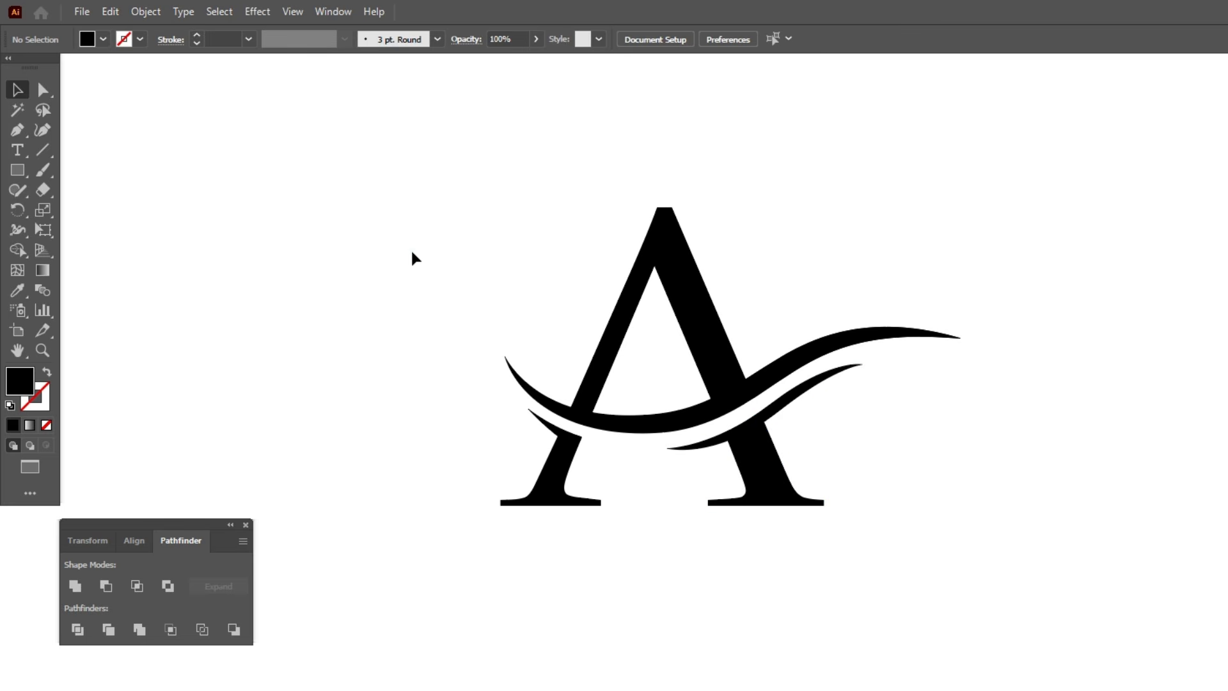
left_click_drag(381, 223, 1011, 529)
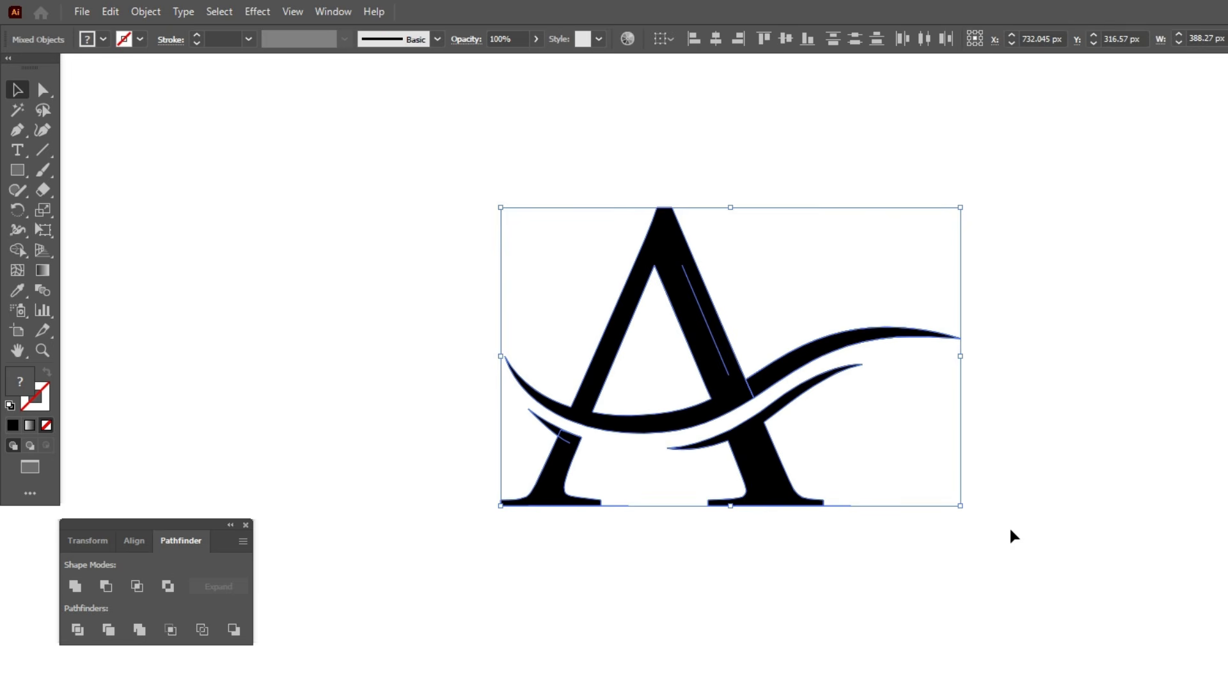
left_click(75, 587)
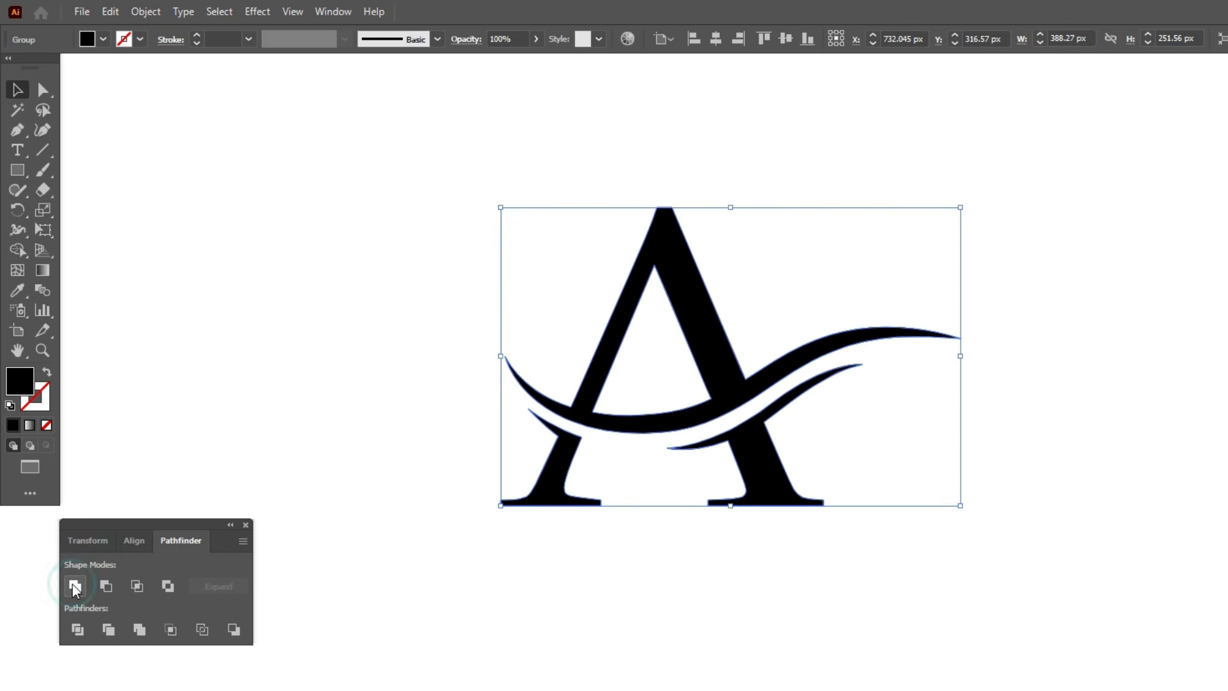
right_click(680, 276)
left_click(712, 412)
left_click(1092, 411)
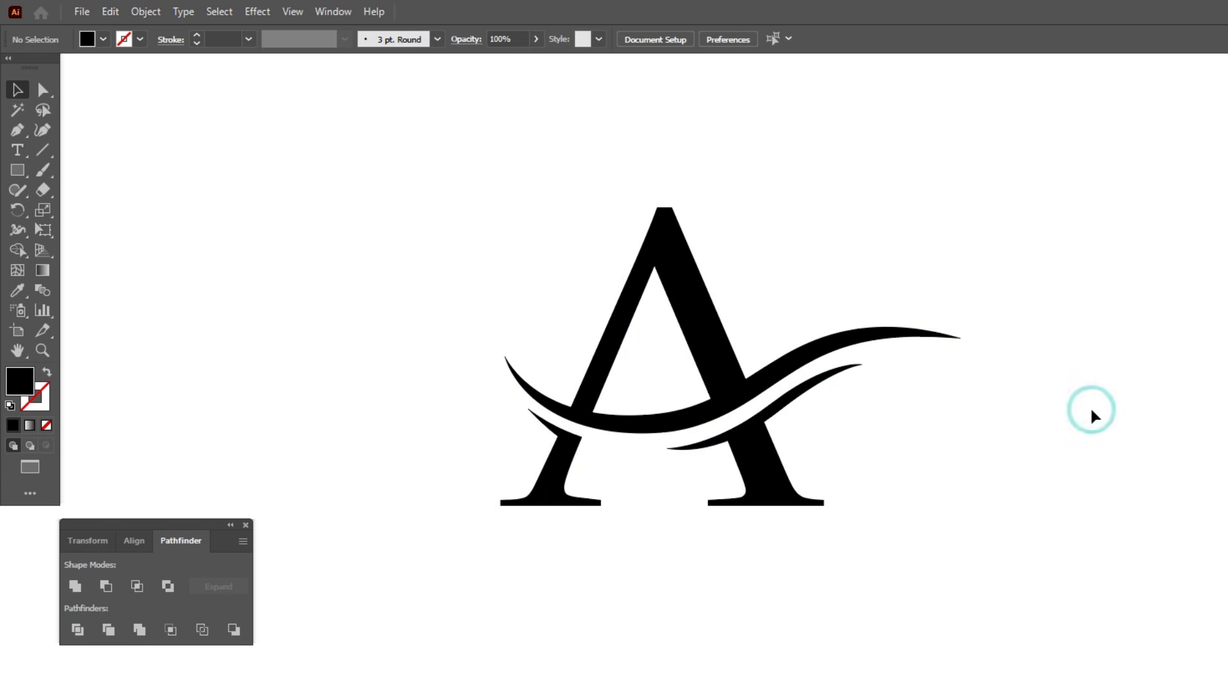
Fill the two lower leg pieces with bright blue #2A94F4.
left_click(768, 471)
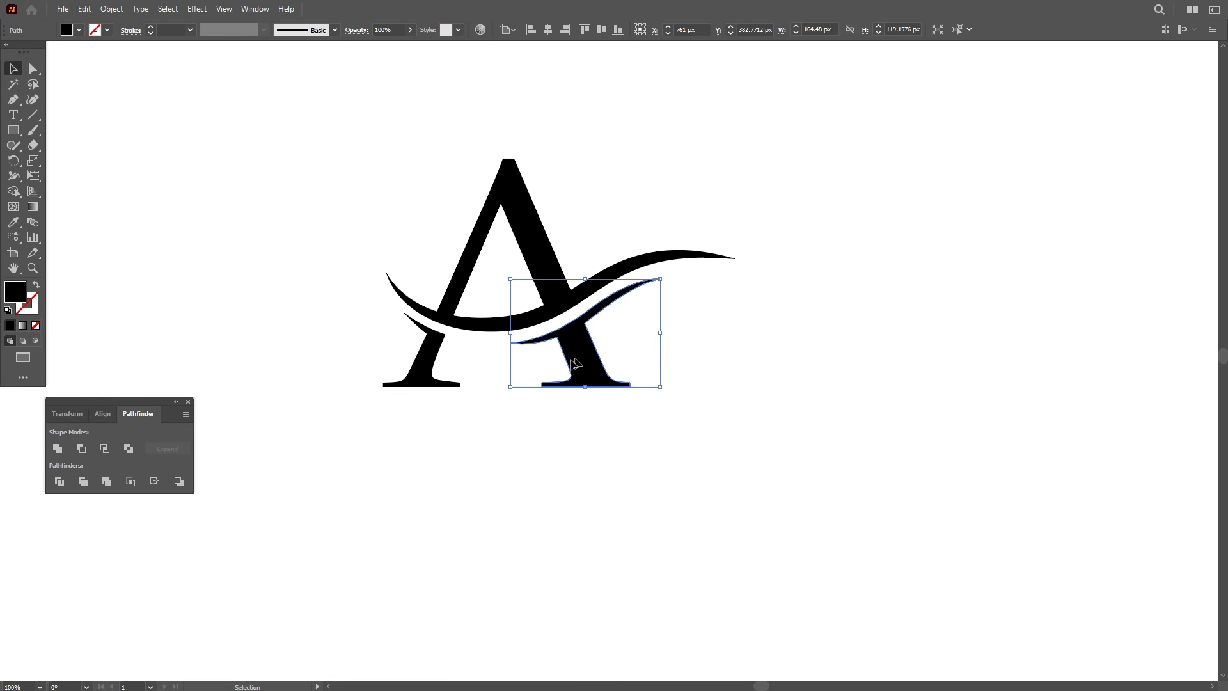
left_click(431, 365, "shift")
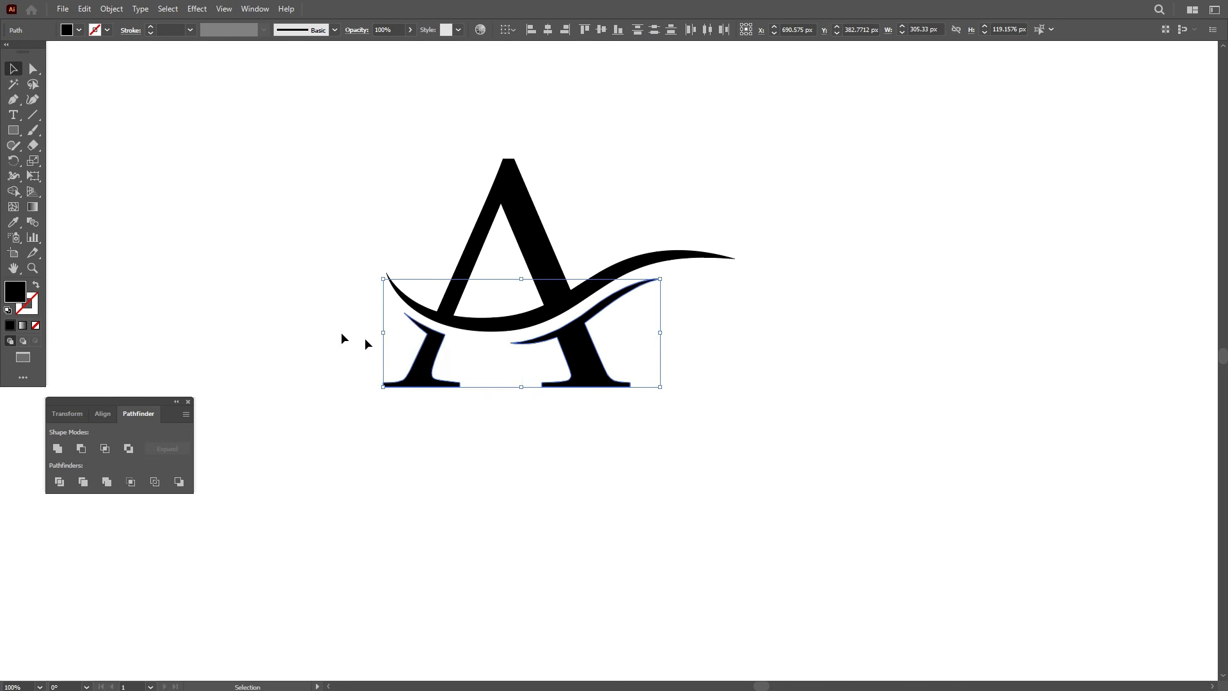
double_click(15, 293)
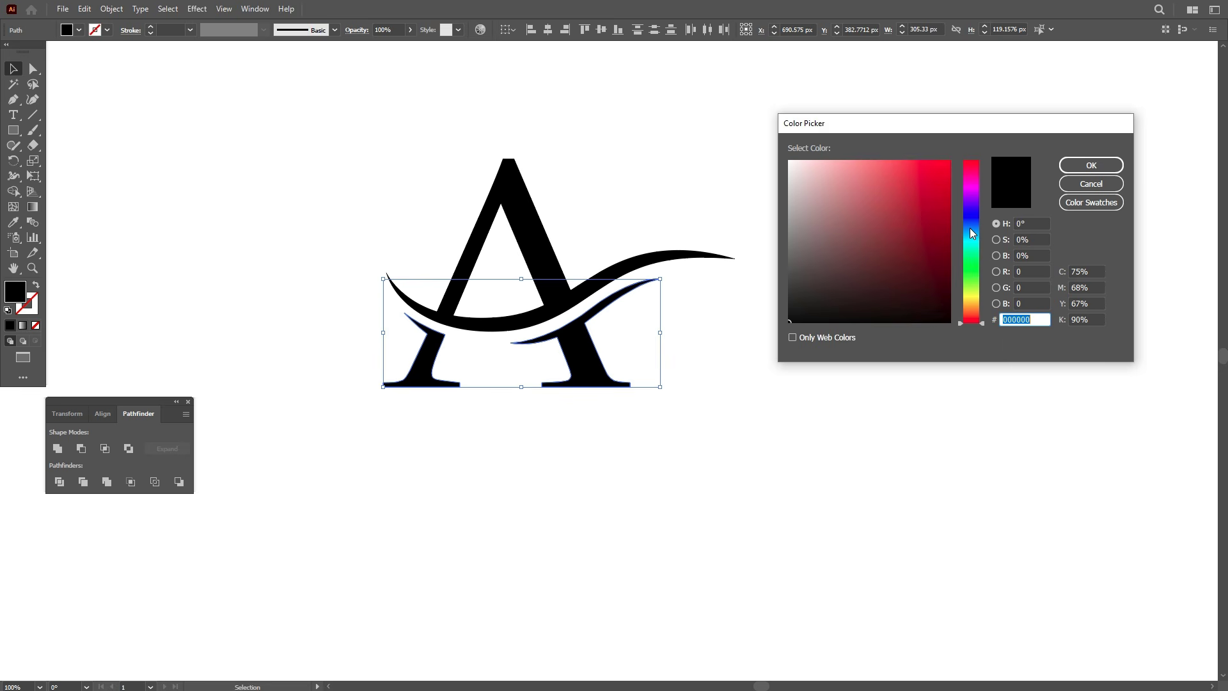
left_click(972, 229)
left_click(926, 172)
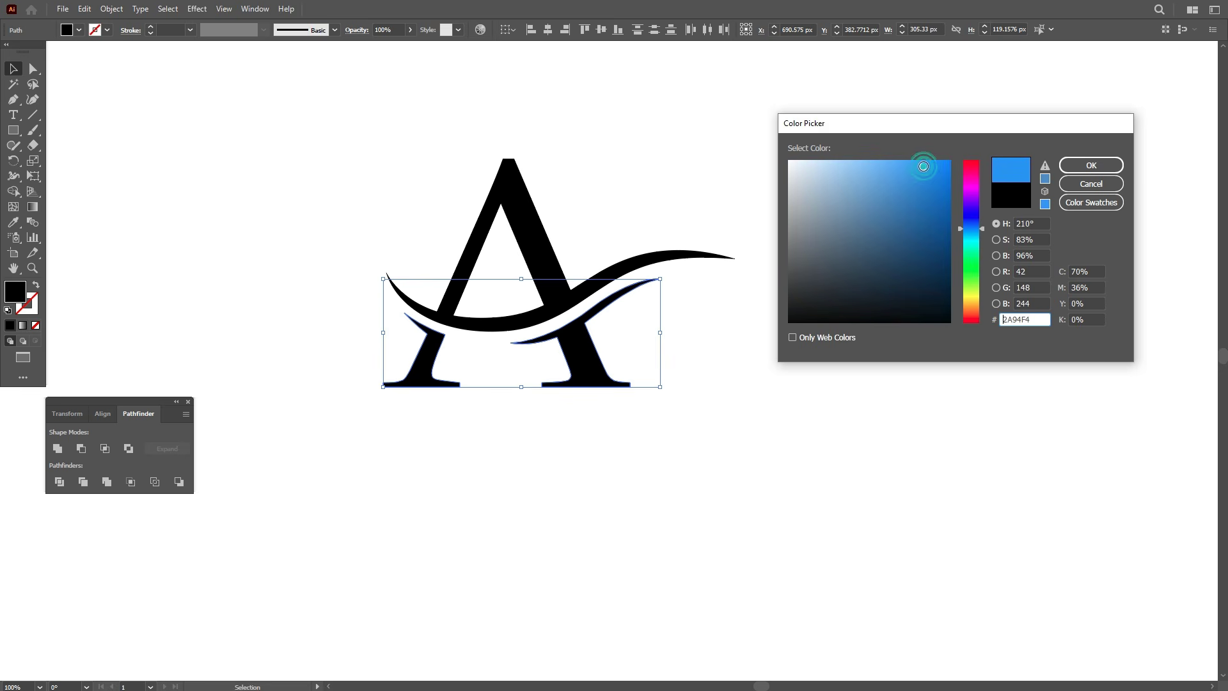
left_click(1070, 165)
Fill the upper A and its long swoosh with dark blue, hue 224°, saturation 89%, brightness 57%.
left_click_drag(425, 193, 625, 283)
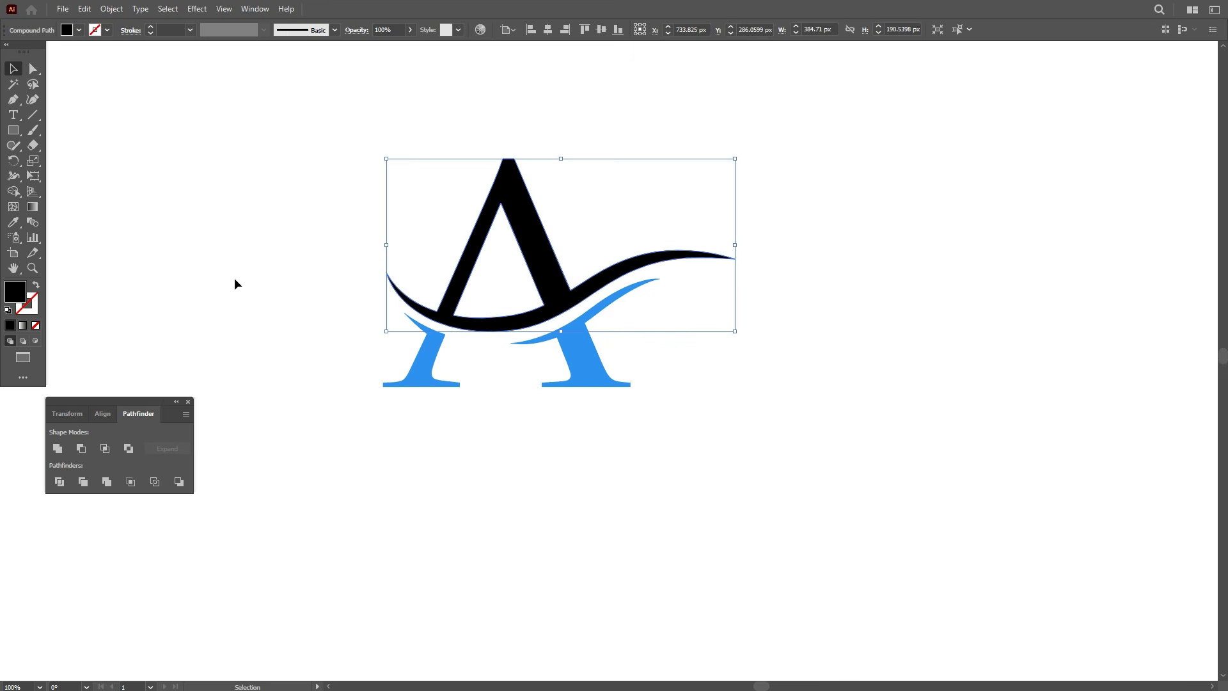
double_click(13, 296)
left_click_drag(966, 252, 966, 223)
left_click(933, 231)
left_click(1070, 167)
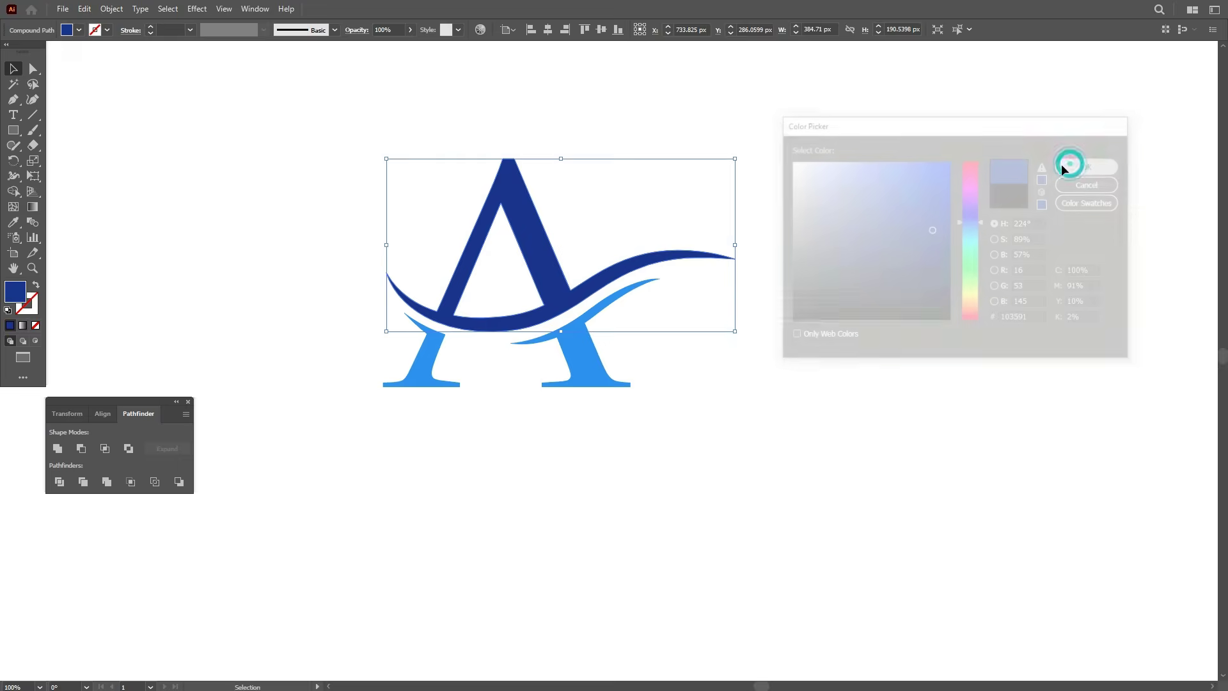
left_click(823, 164)
Scale the whole logo down proportionally to about 344 px wide and move it slightly upward.
left_click_drag(328, 173, 622, 345)
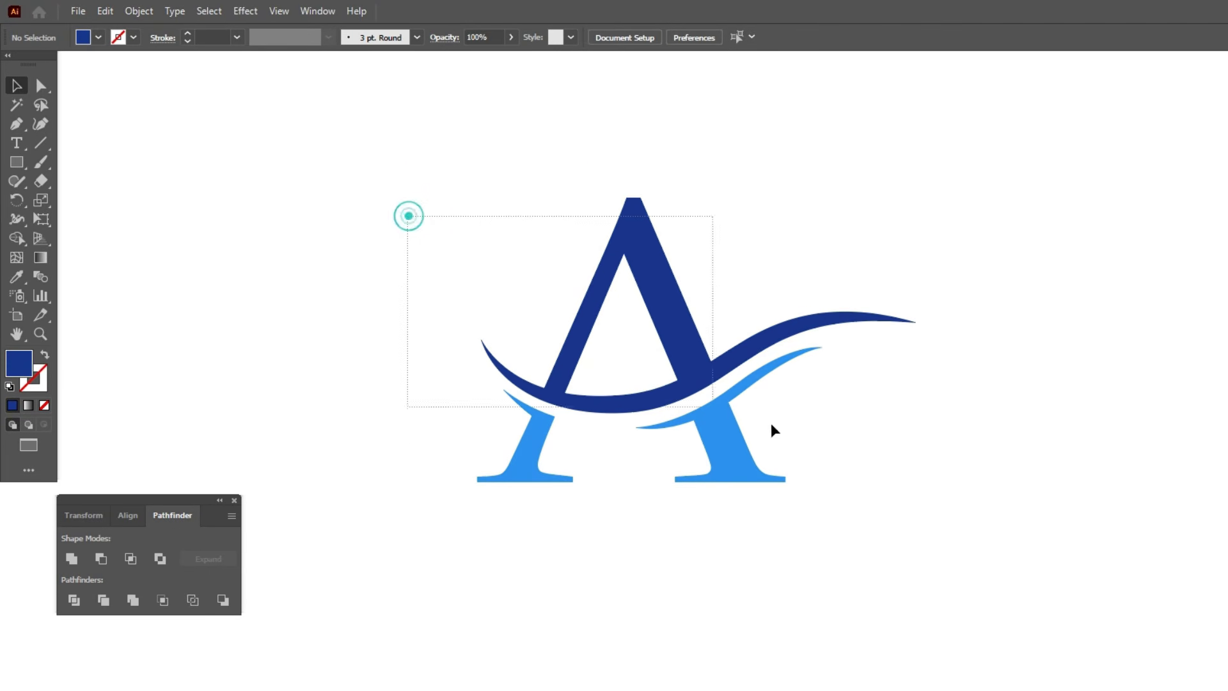
left_click_drag(771, 424, 893, 466)
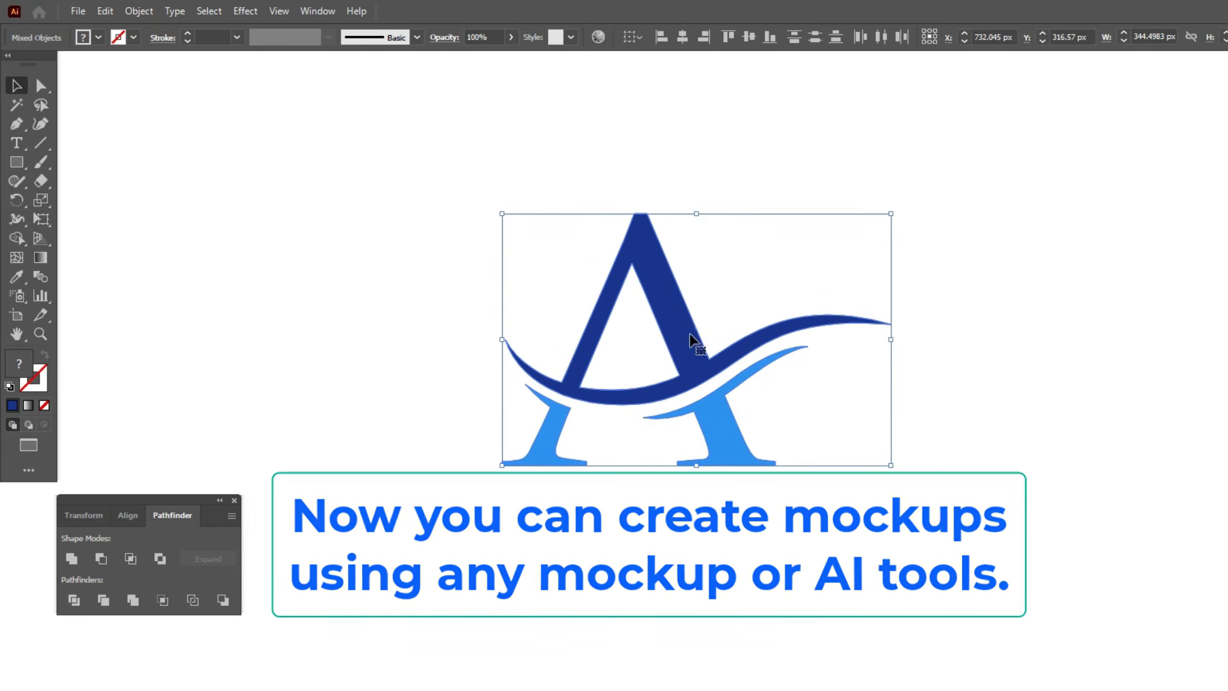
left_click_drag(694, 343, 685, 324)
left_click(999, 197)
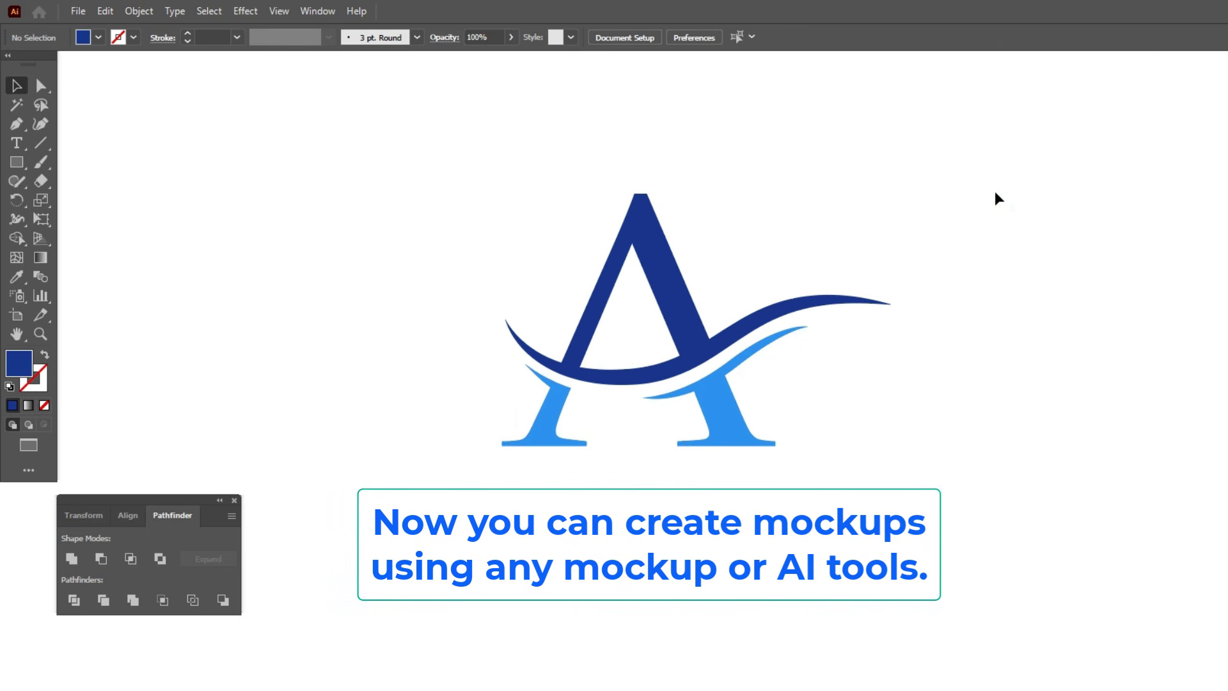